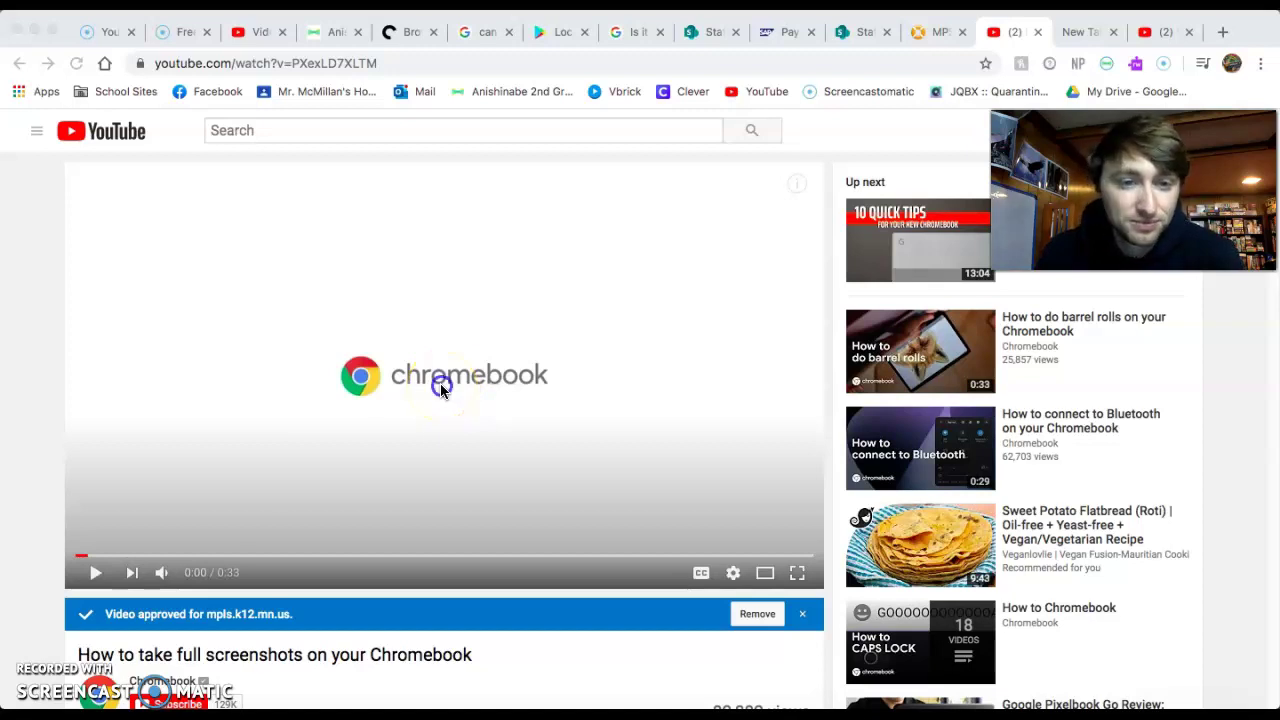
Play the full-screenshot Chromebook video through, rewind it and pause at 0:10 on the highlighted shortcut keys
left_click(441, 390)
left_click(275, 500)
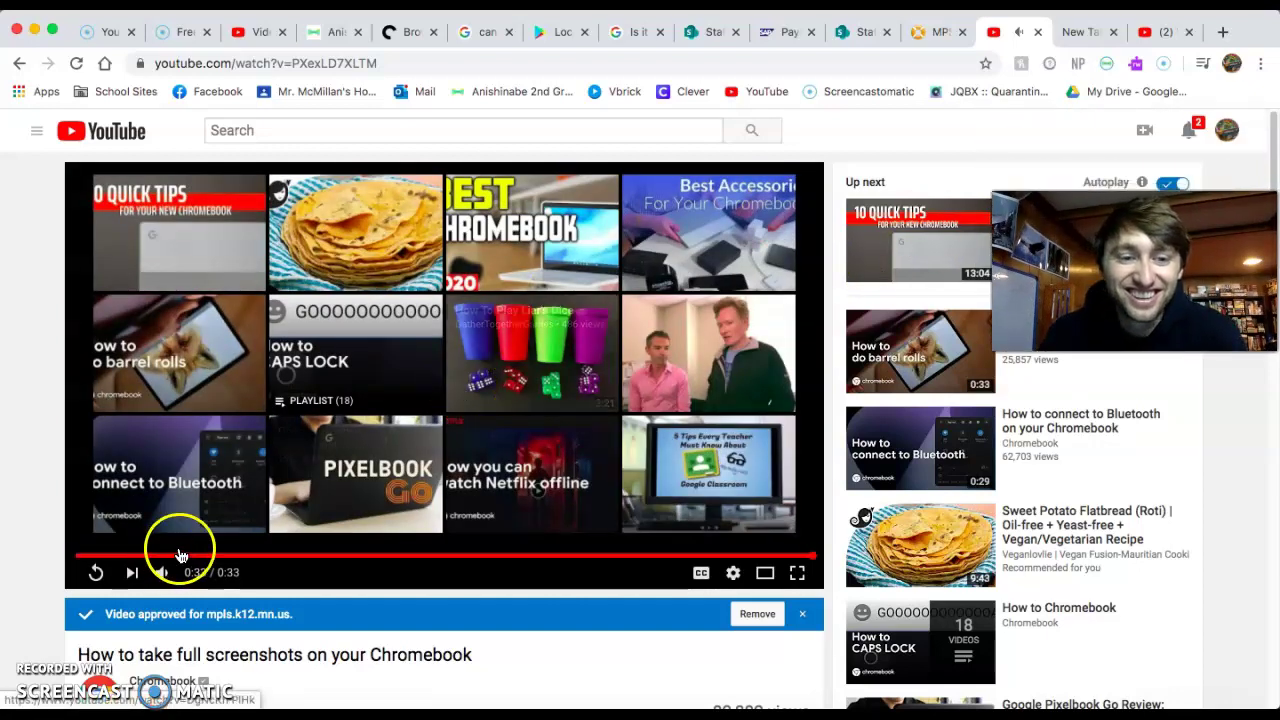
left_click(229, 562)
left_click(289, 558)
left_click(282, 450)
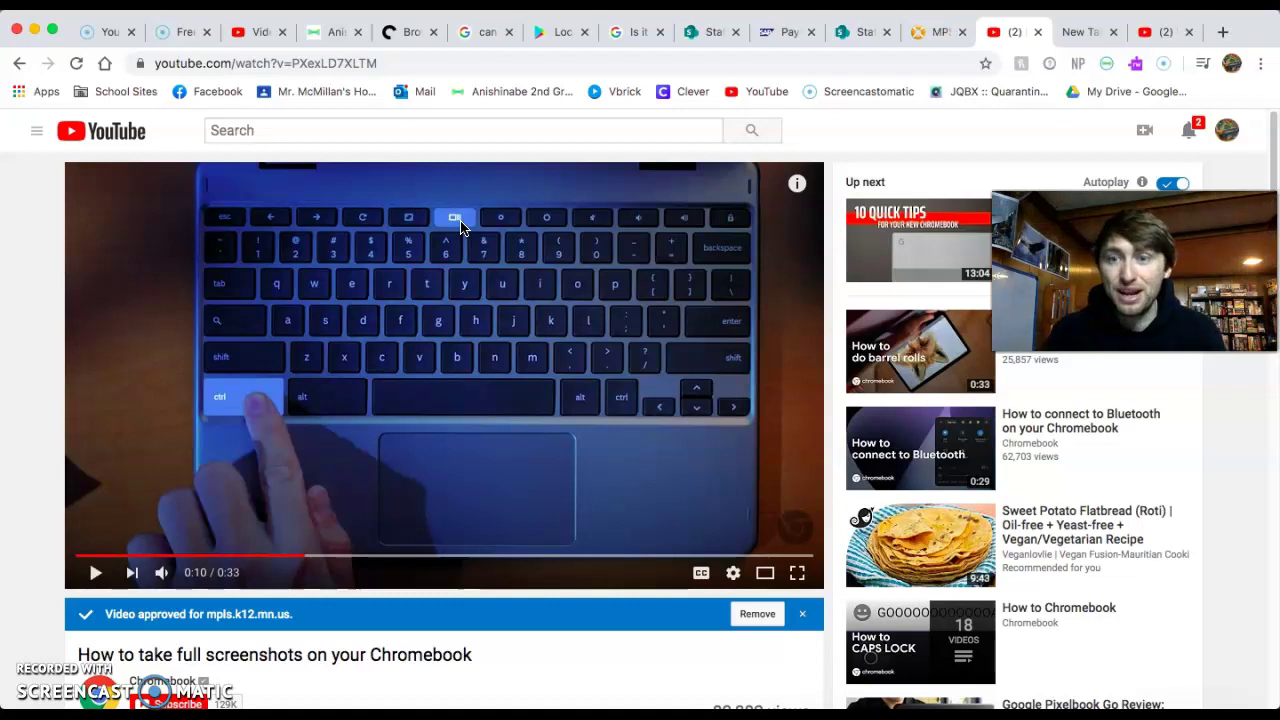
Switch to the "Video Tutorial: Managing Files on Chromebook" video and play it from 1:01 with the volume raised
left_click(1150, 37)
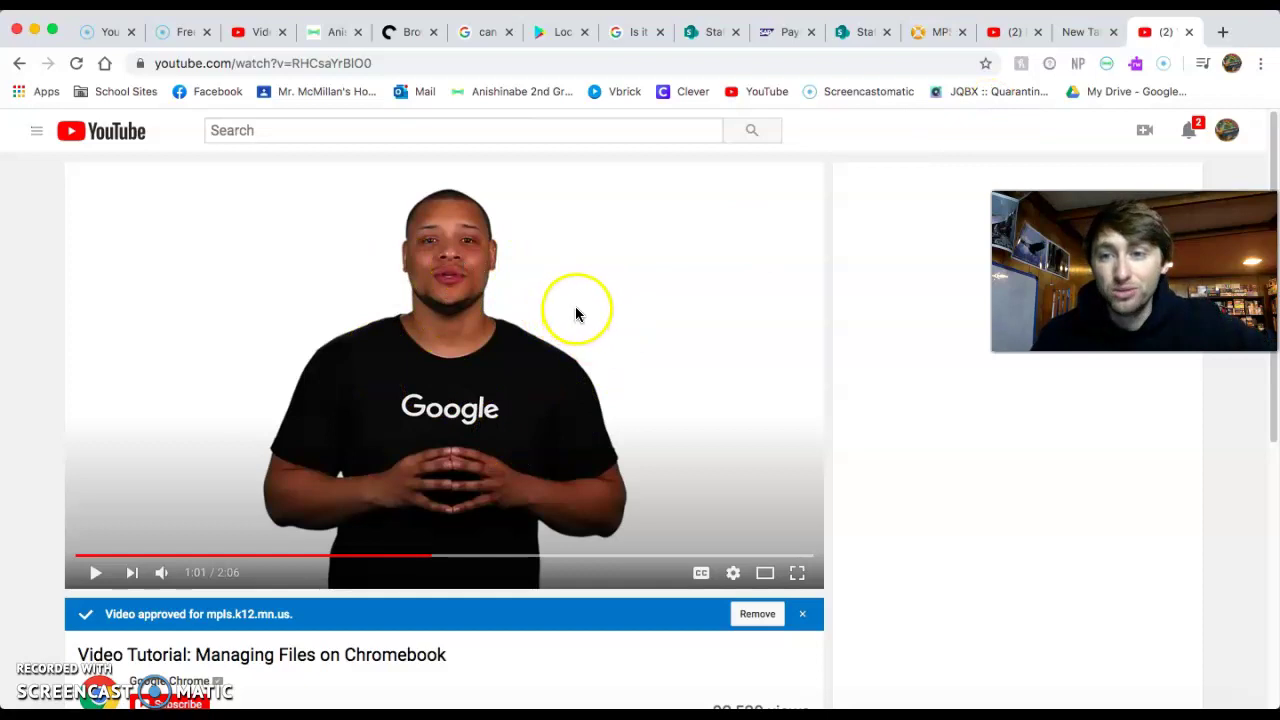
left_click(656, 322)
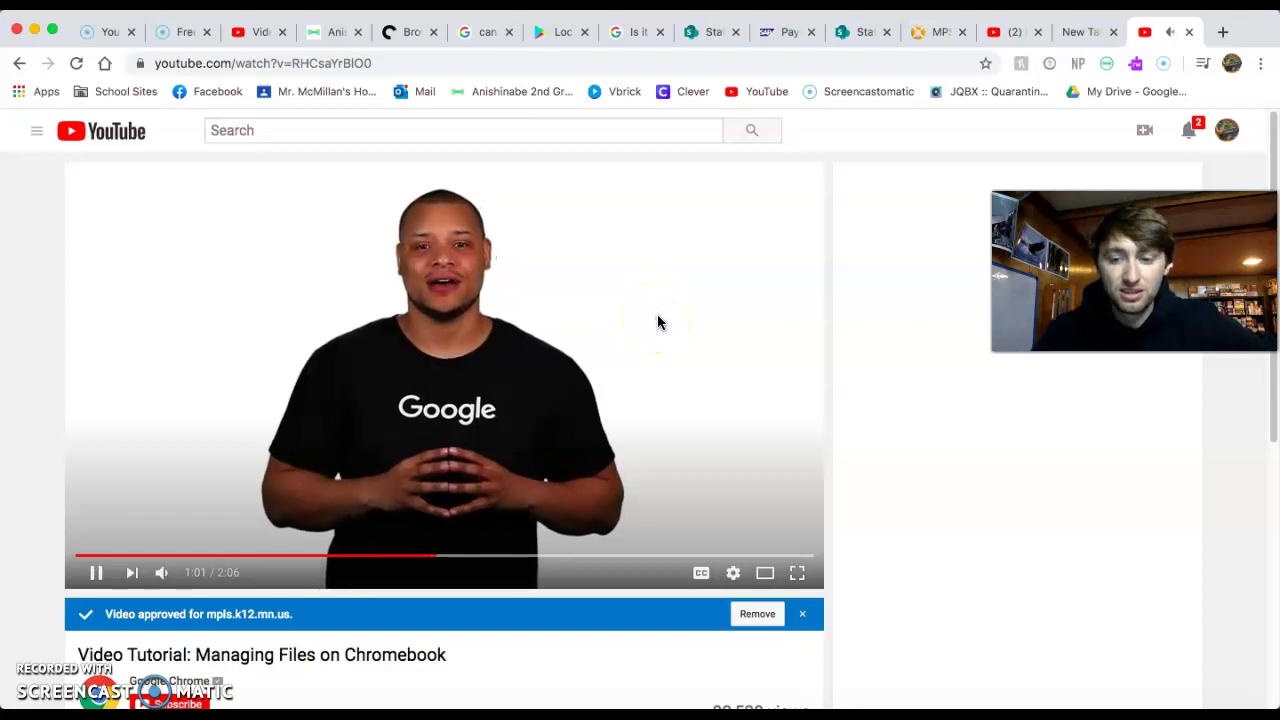
key("XF86AudioRaiseVolume")
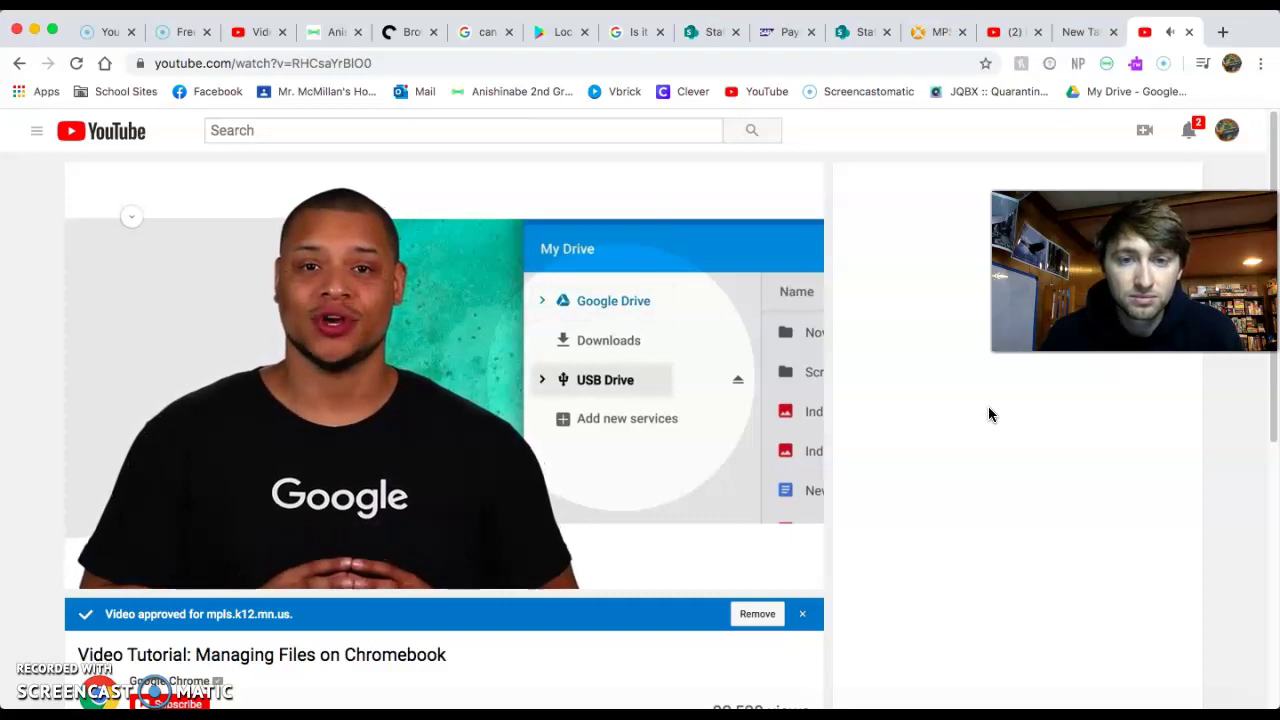
mouse_move(597, 378)
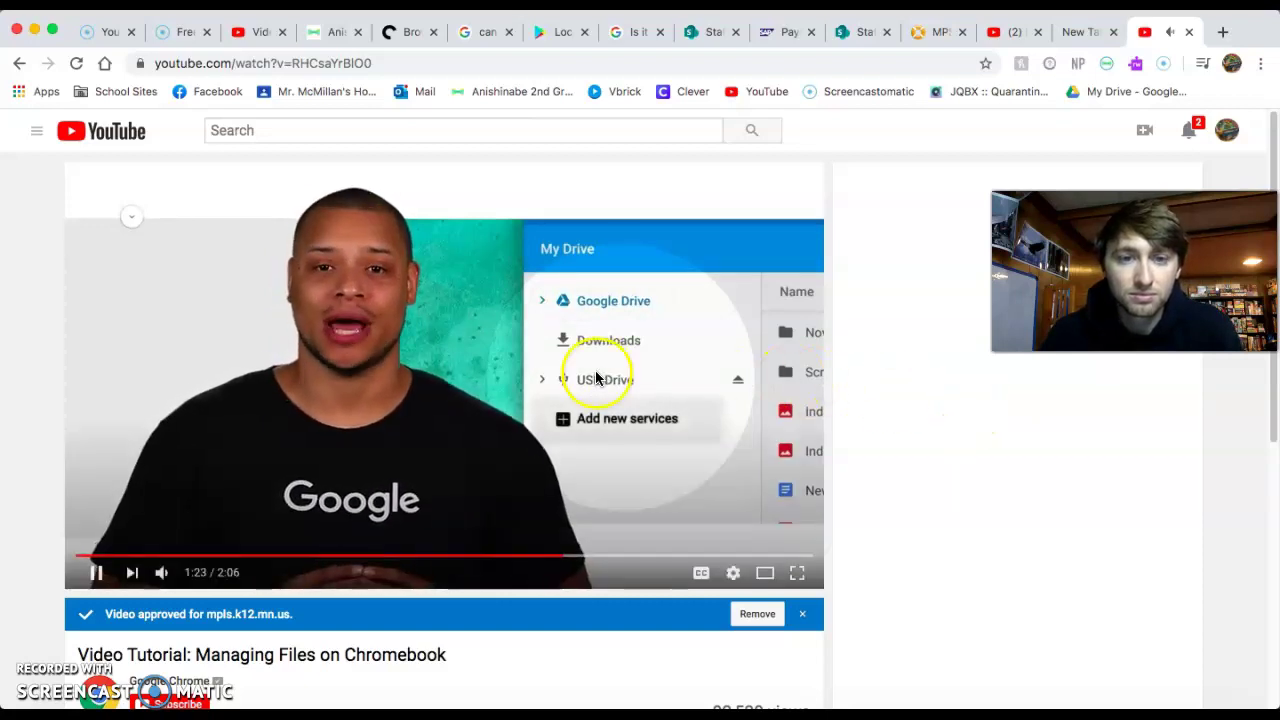
left_click(599, 377)
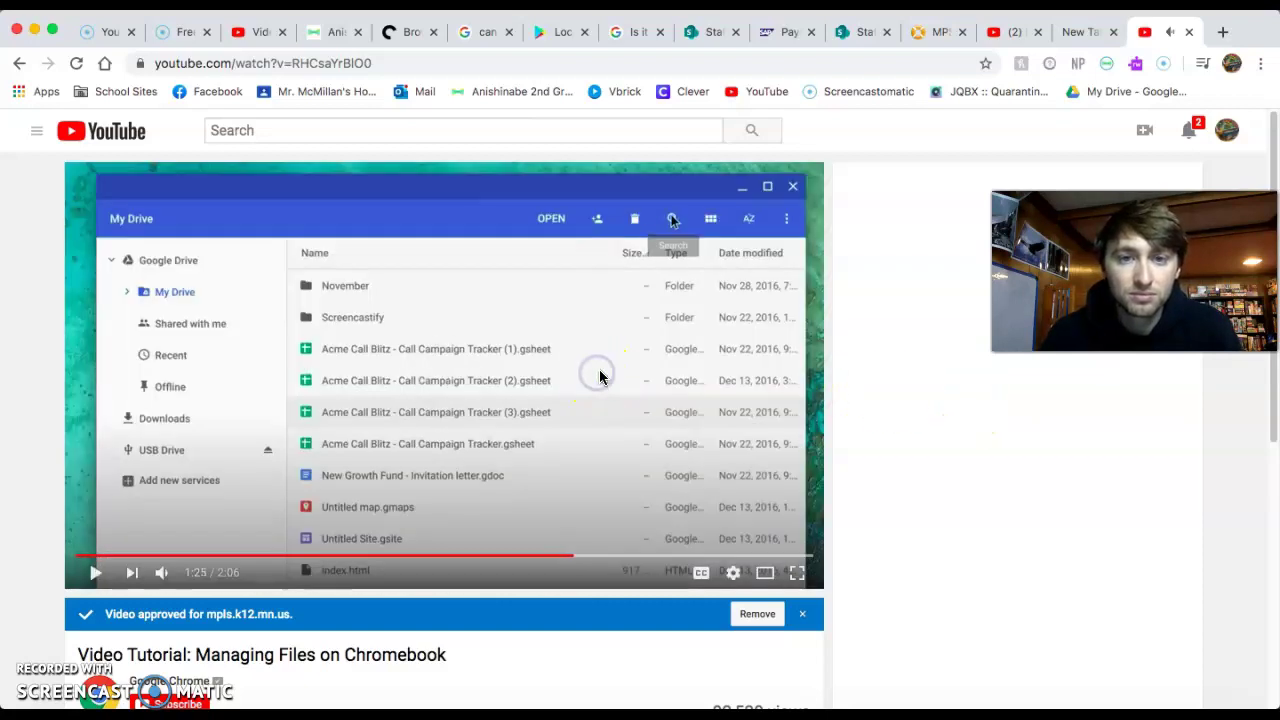
left_click(600, 376)
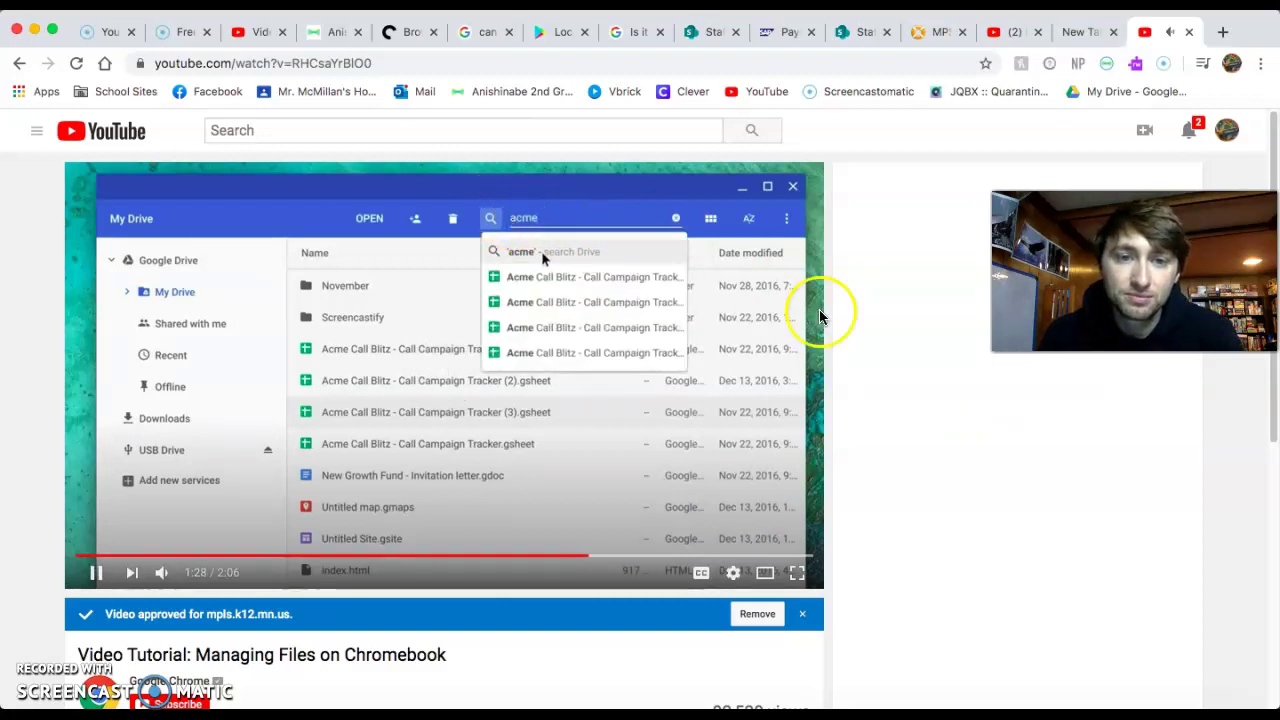
left_click(681, 311)
Rewind the file management video to 1:06 and watch in full screen how the Files app is opened, pausing at 1:12
left_click(463, 556)
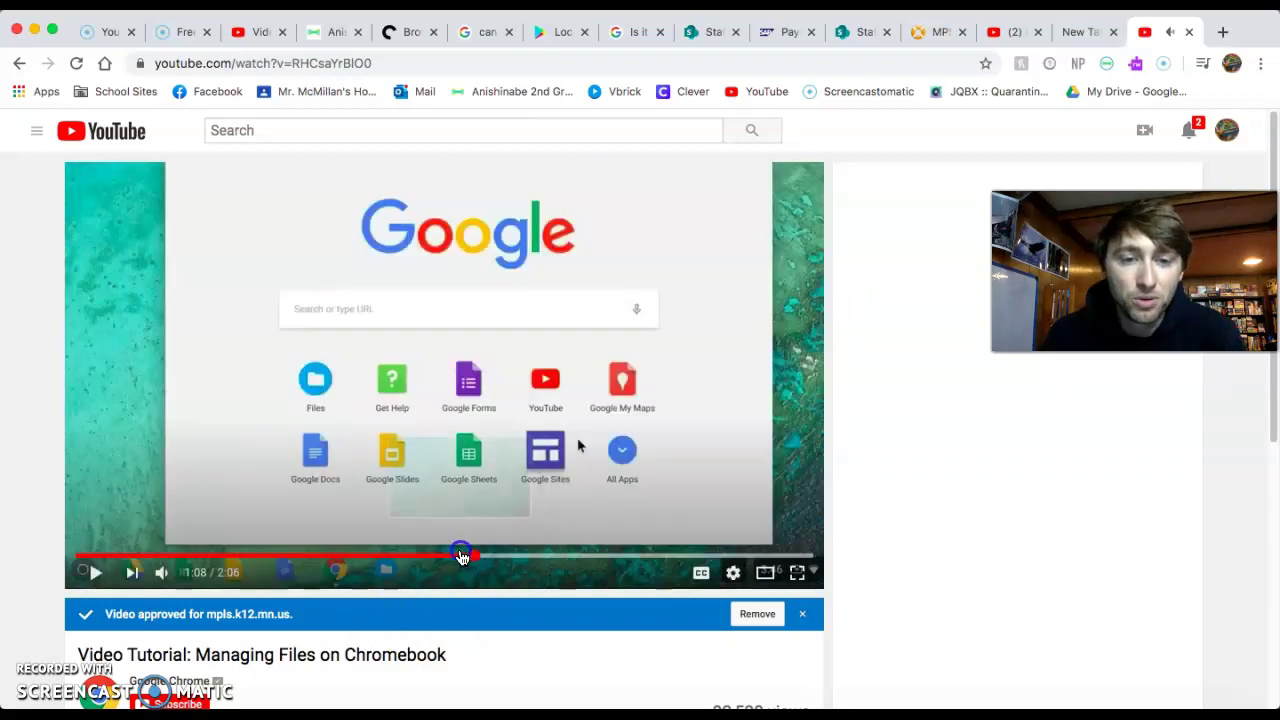
left_click(863, 440)
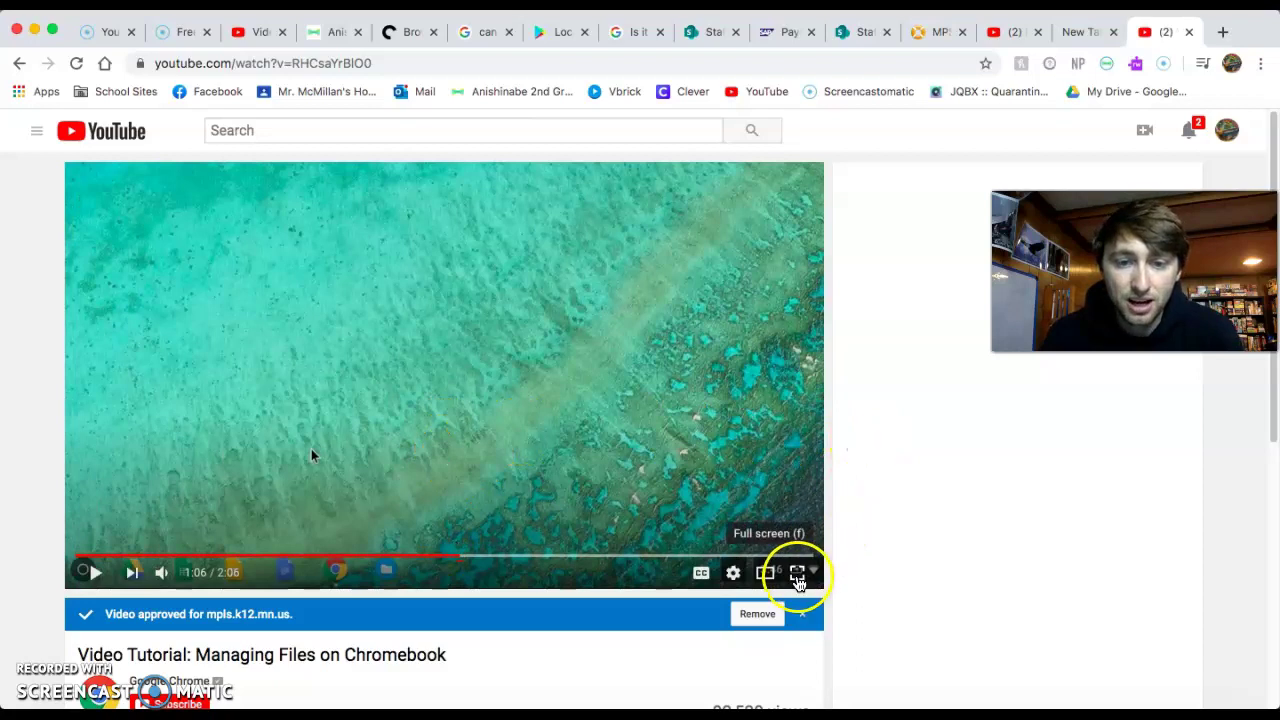
left_click(797, 574)
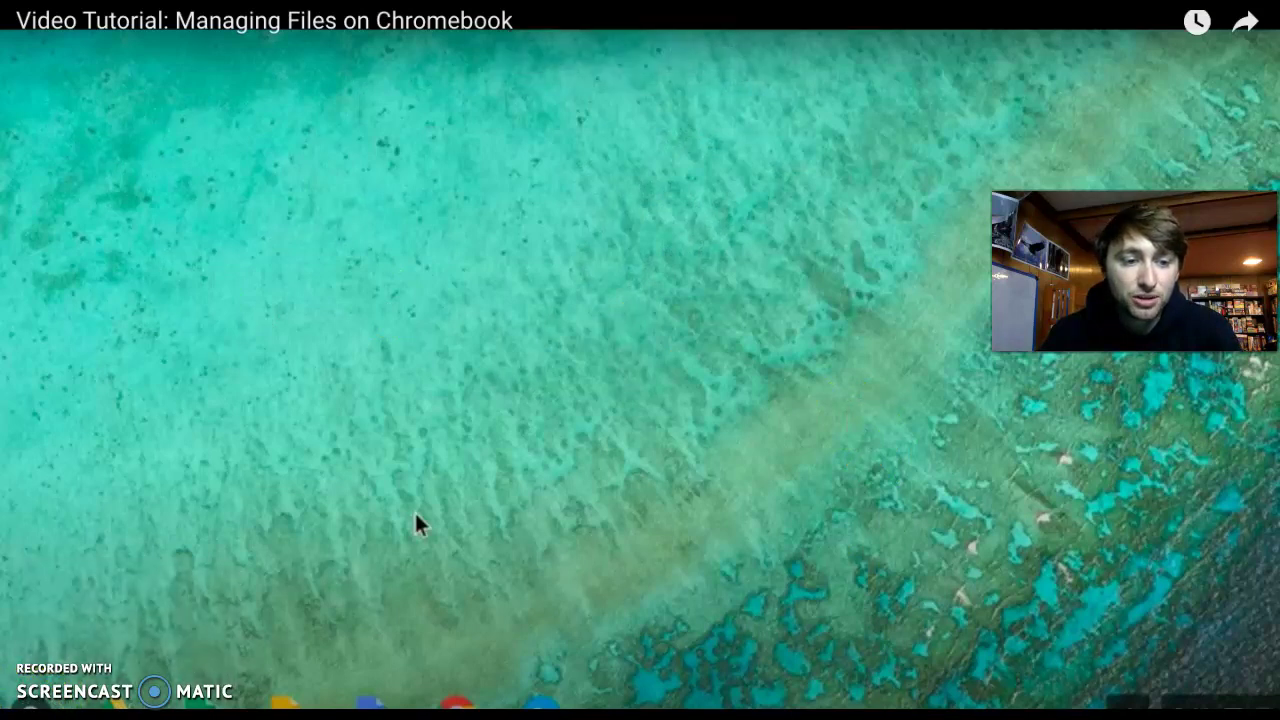
key("space")
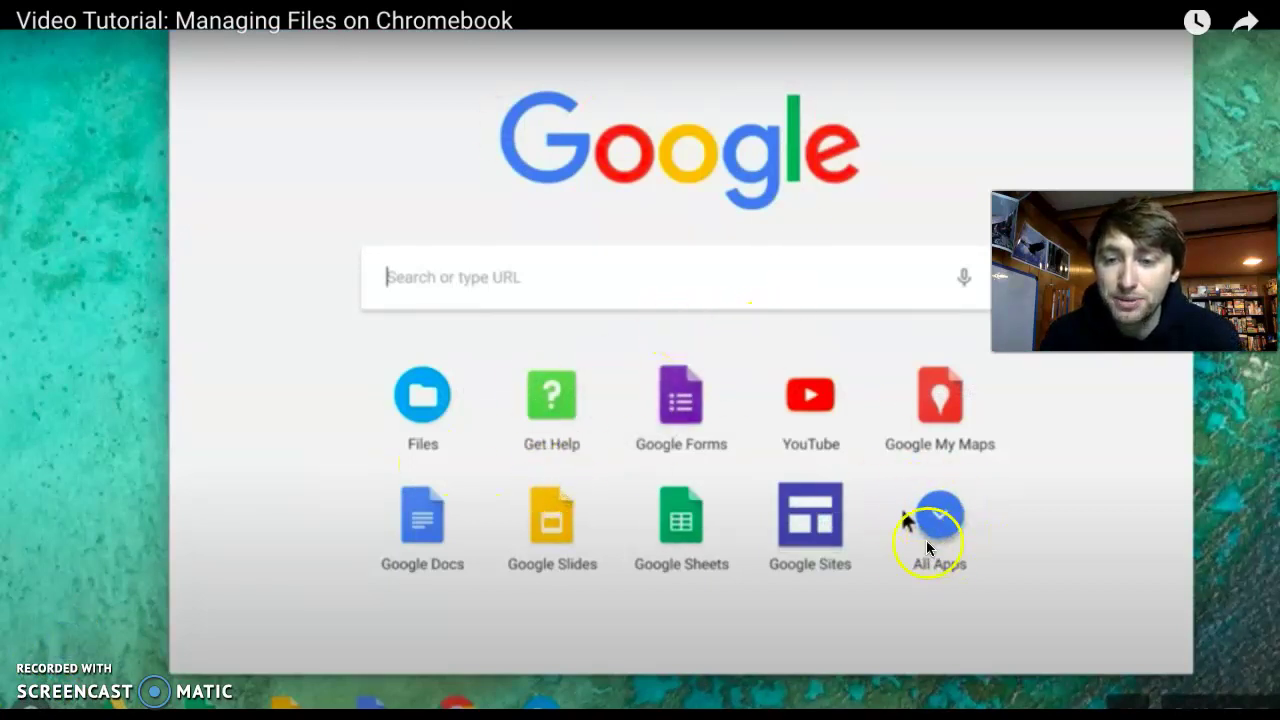
key("space")
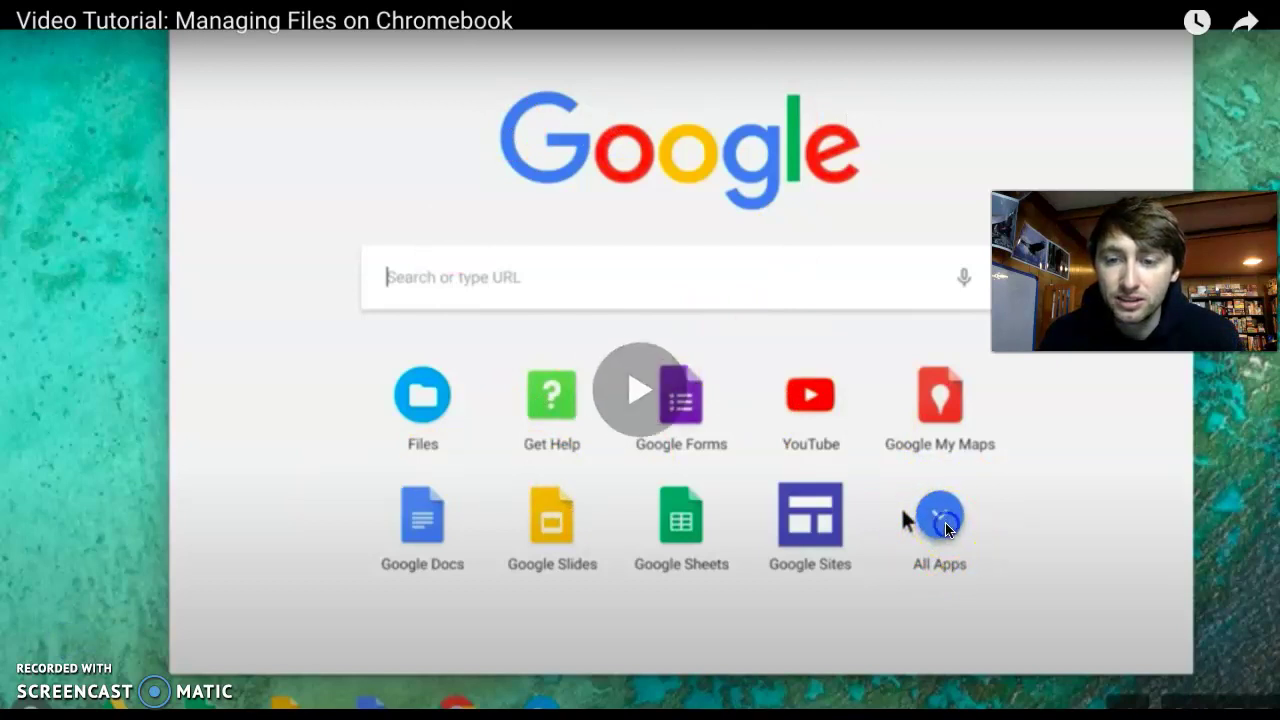
left_click(945, 524)
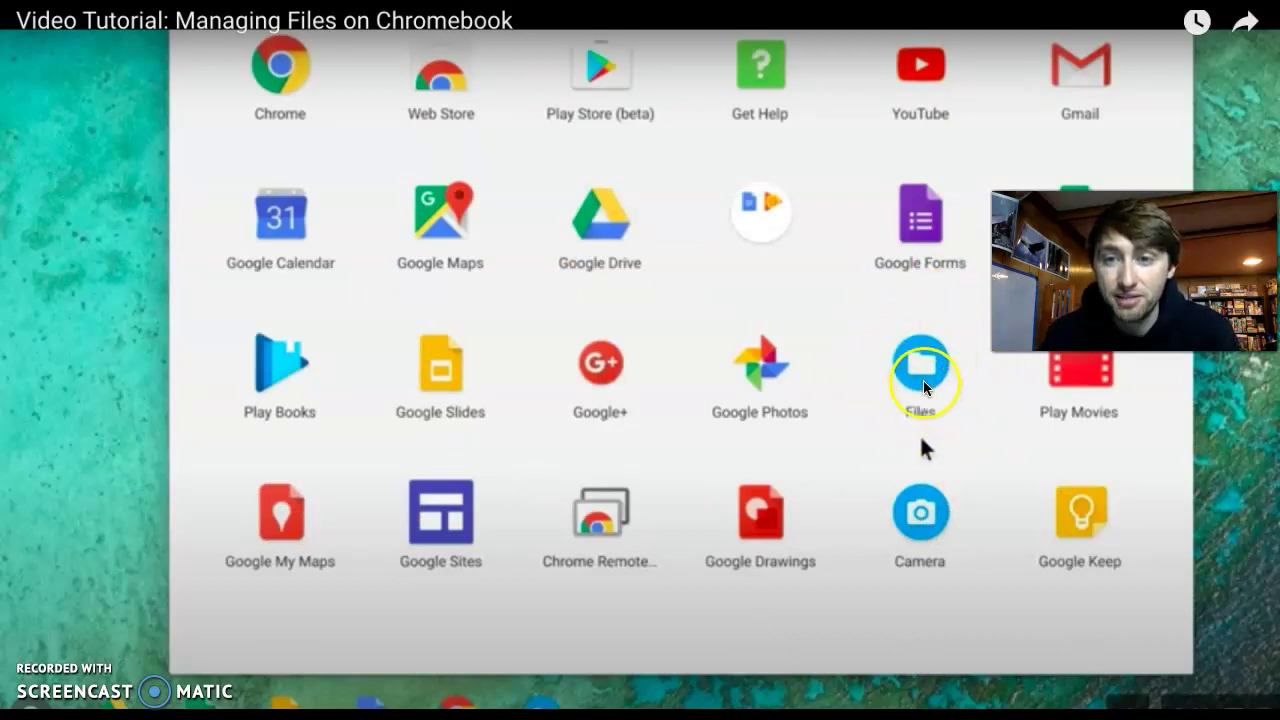
left_click(971, 484)
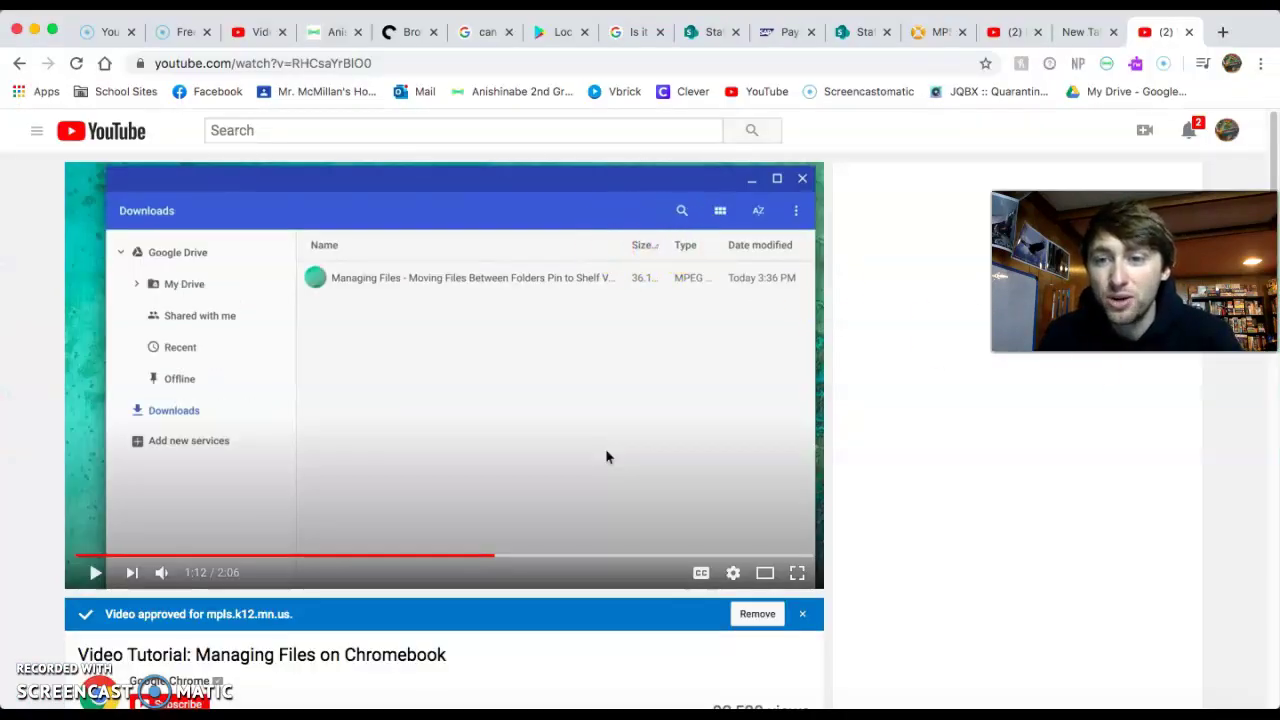
Go to reallygreatreading.com in the empty new tab
left_click(1083, 38)
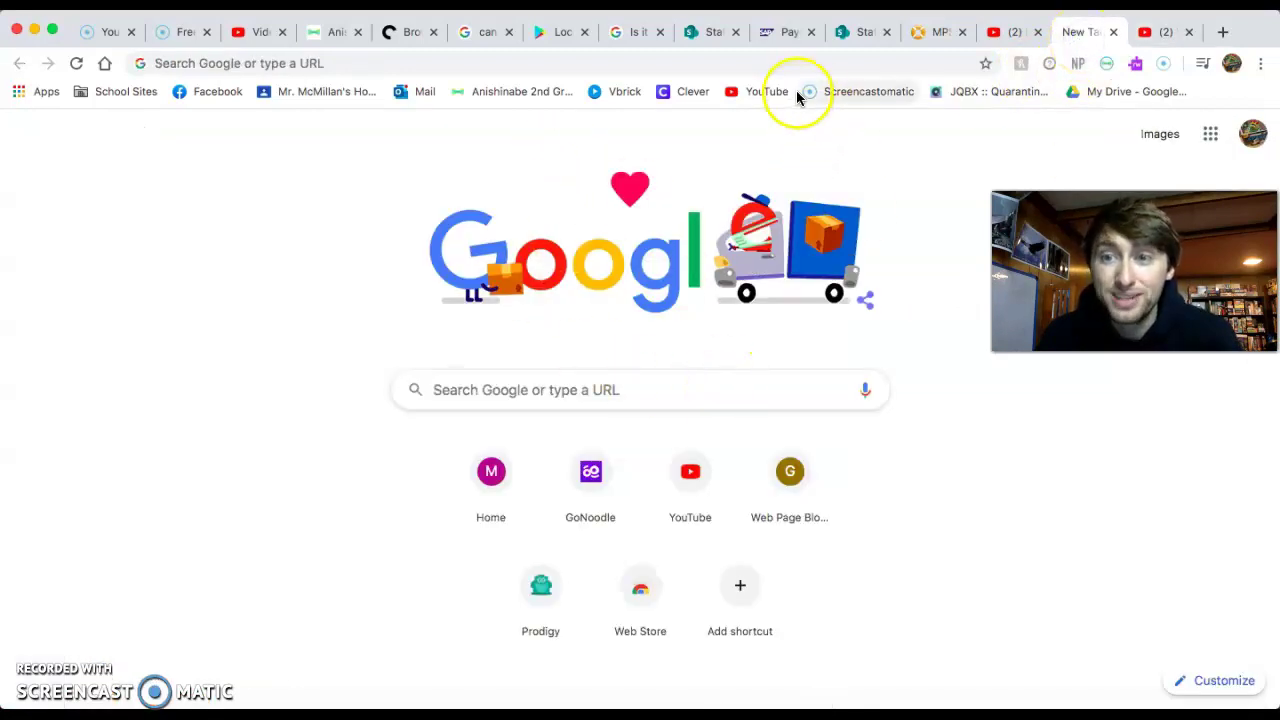
left_click(749, 63)
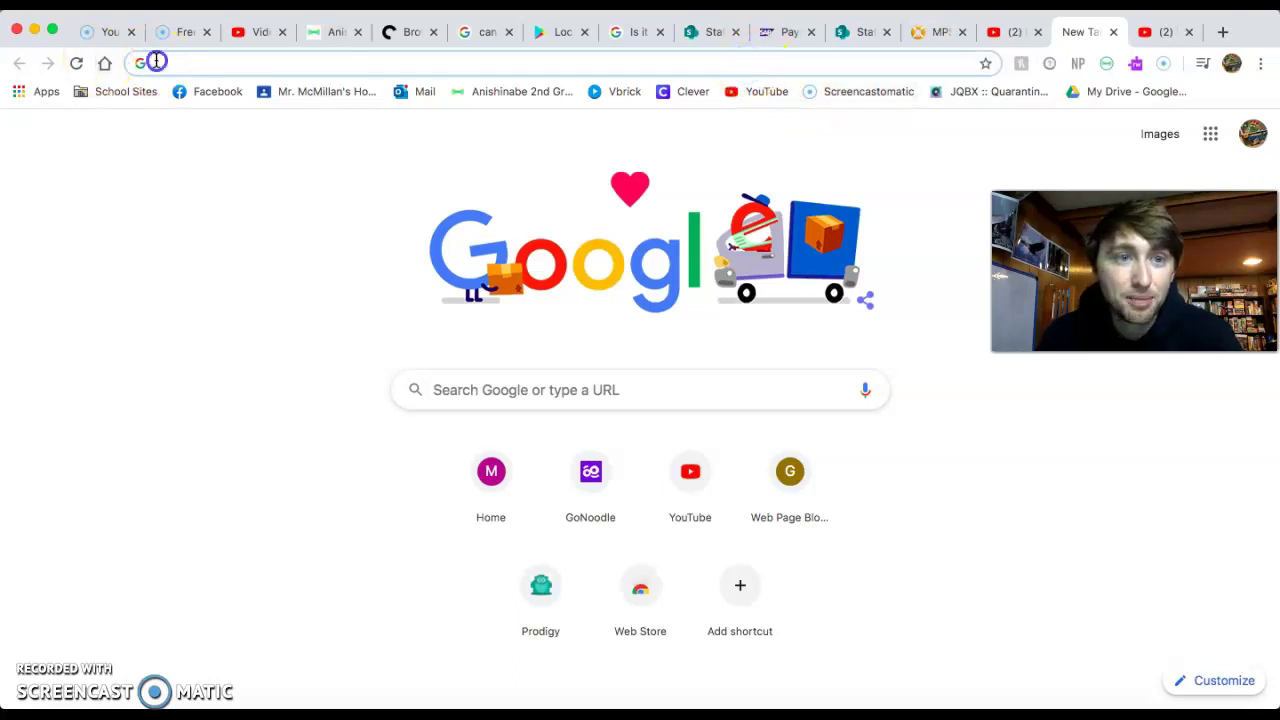
left_click(191, 237)
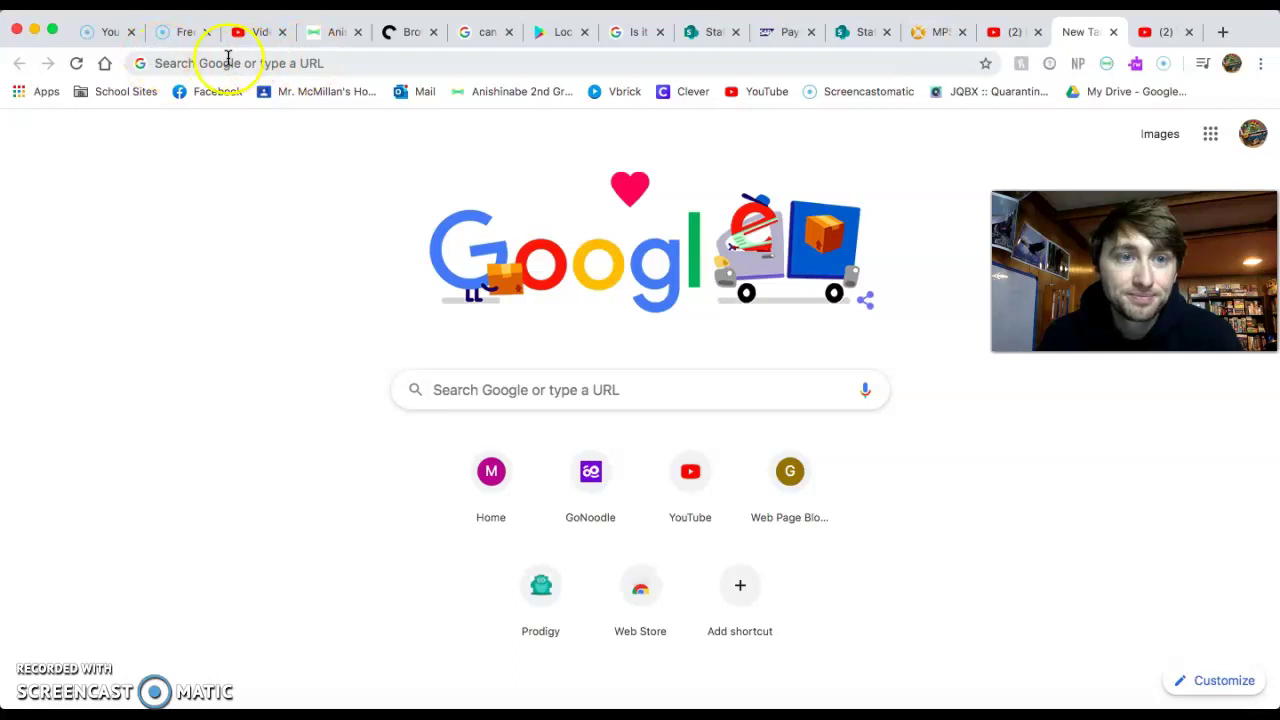
left_click(228, 60)
type("r")
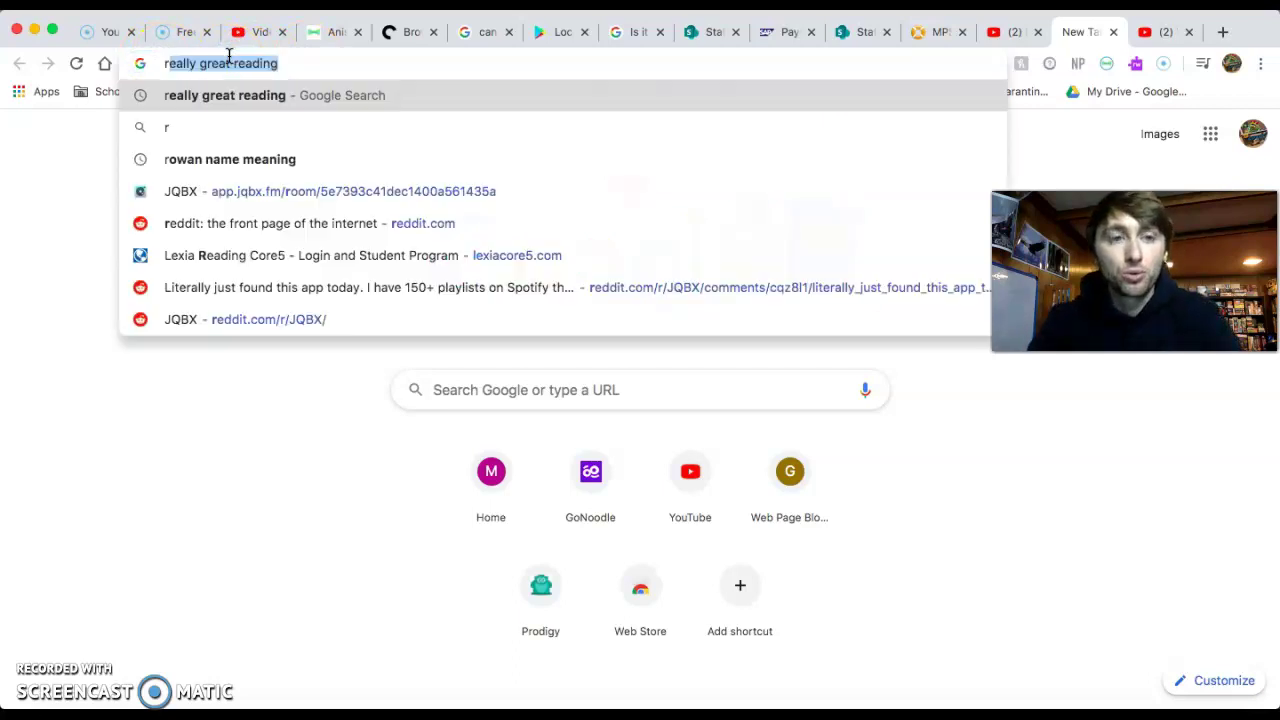
type("eallygreatreading.com")
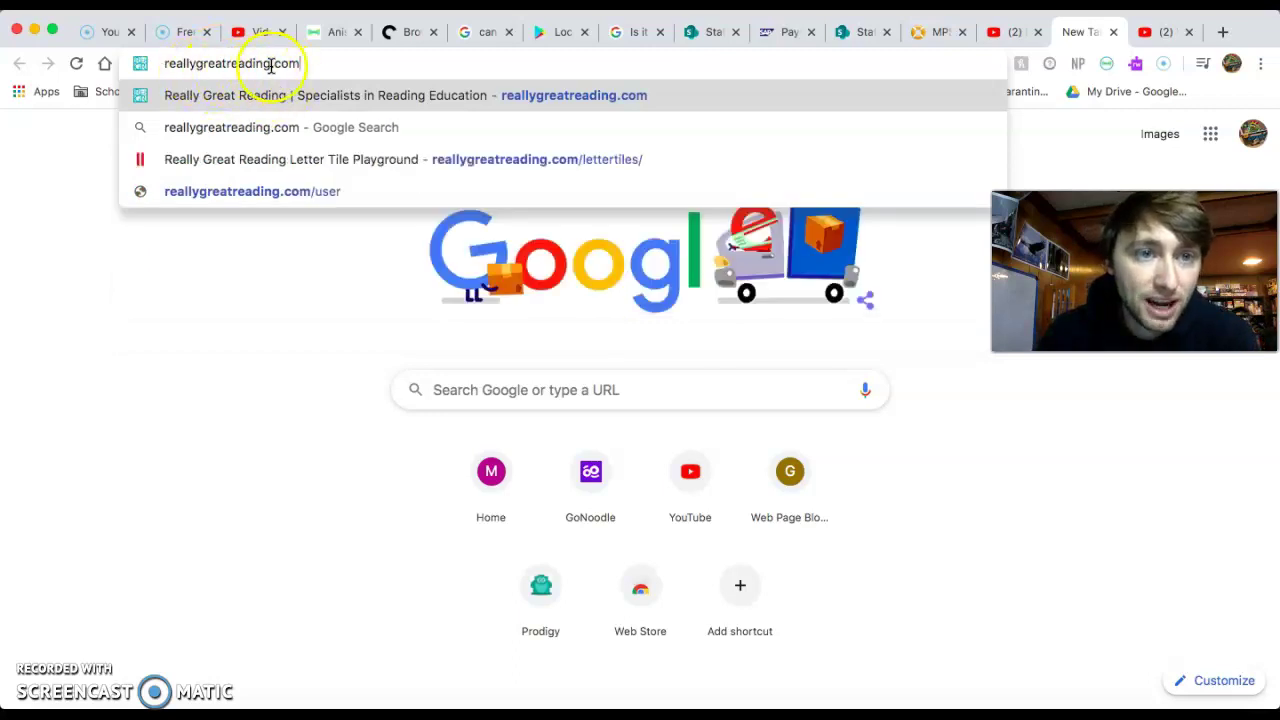
key("Return")
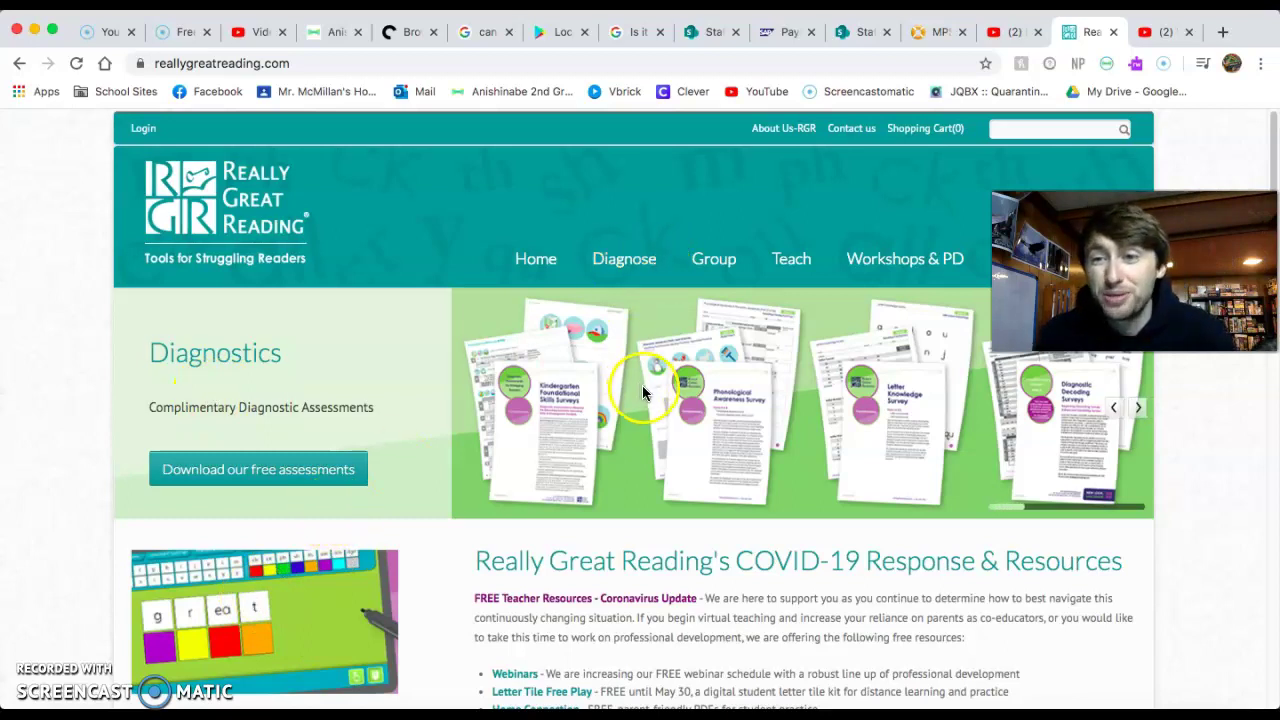
Review the COVID-19 Response & Resources section on the Really Great Reading home page
scroll(641, 388, "down", 3)
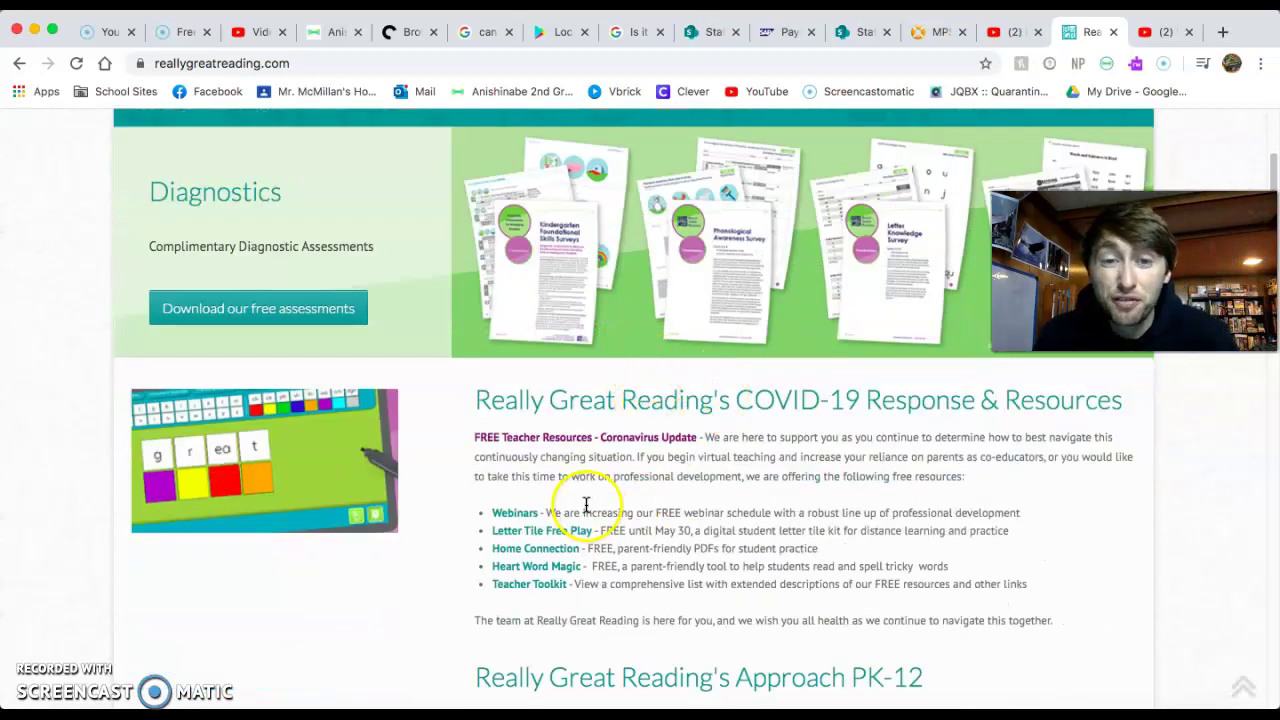
scroll(557, 538, "up", 3)
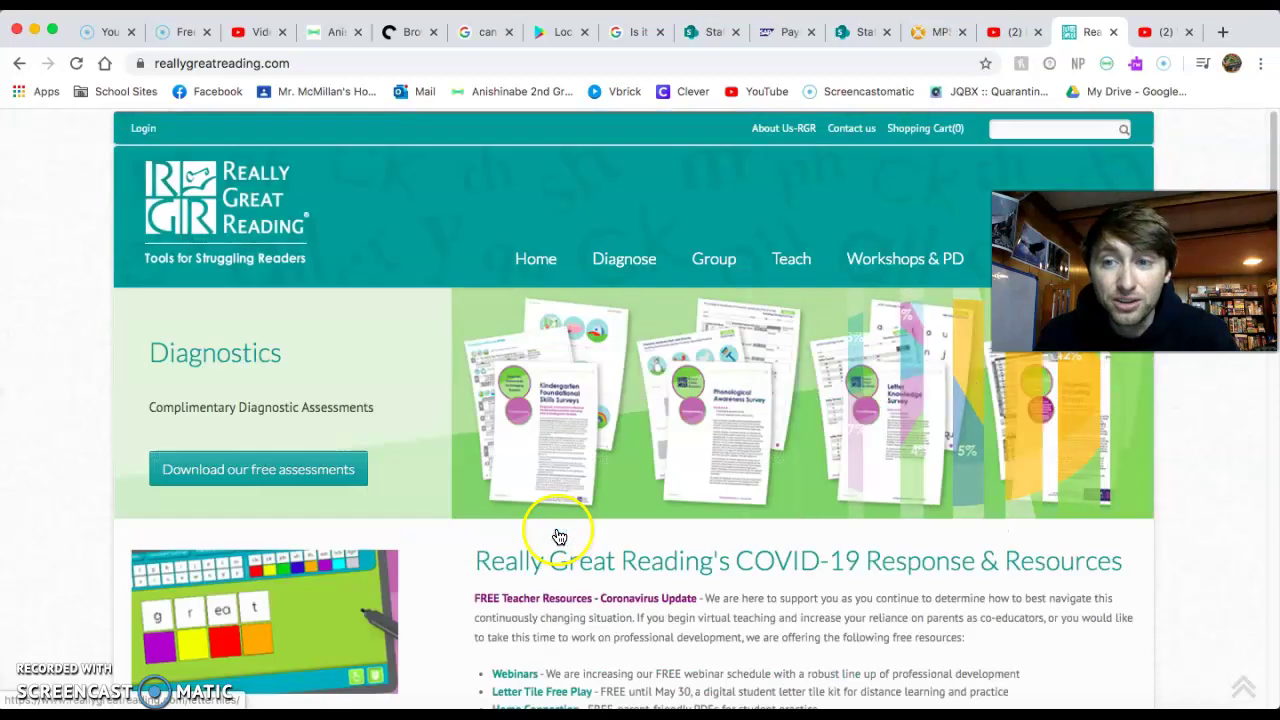
scroll(660, 392, "down", 3)
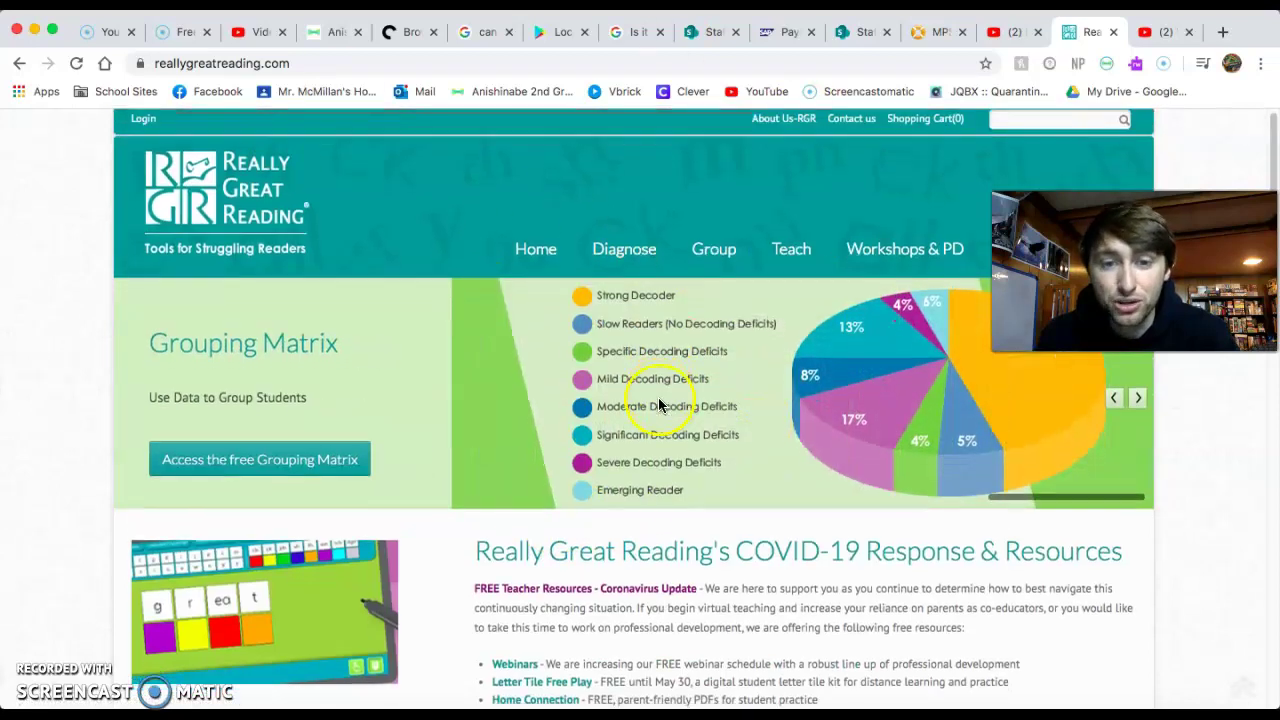
left_click_drag(658, 393, 828, 393)
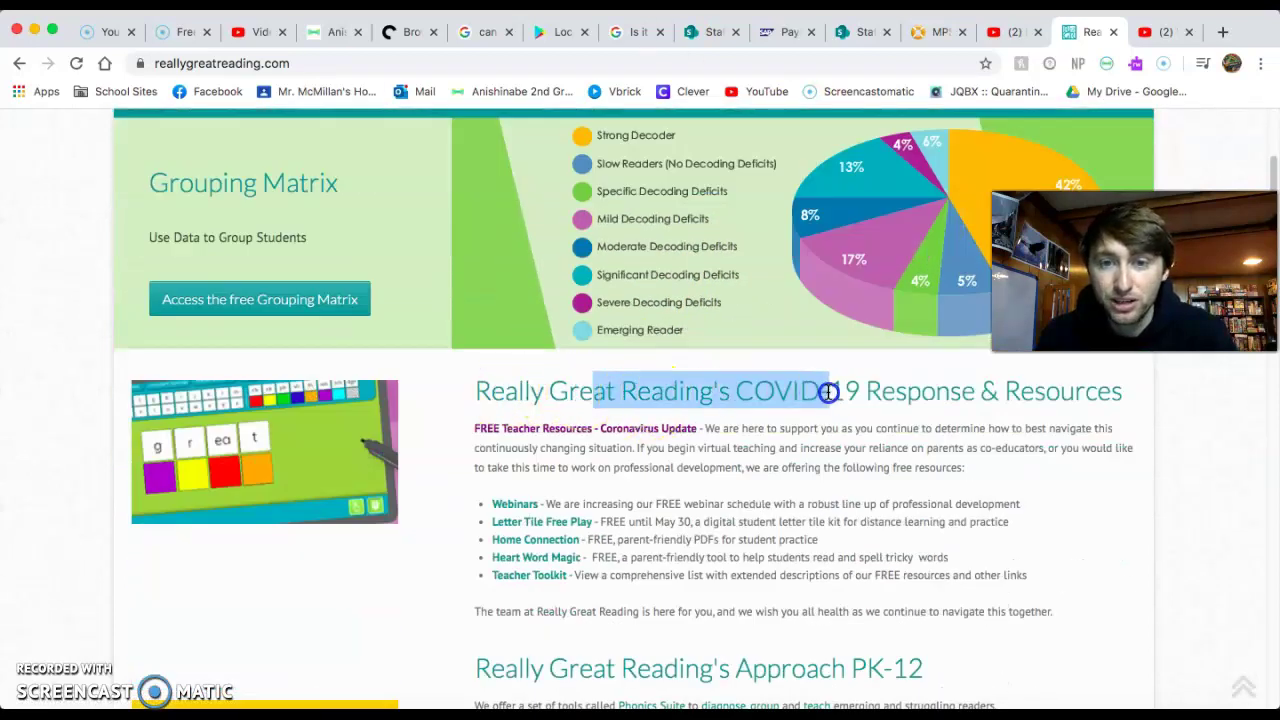
left_click(849, 397)
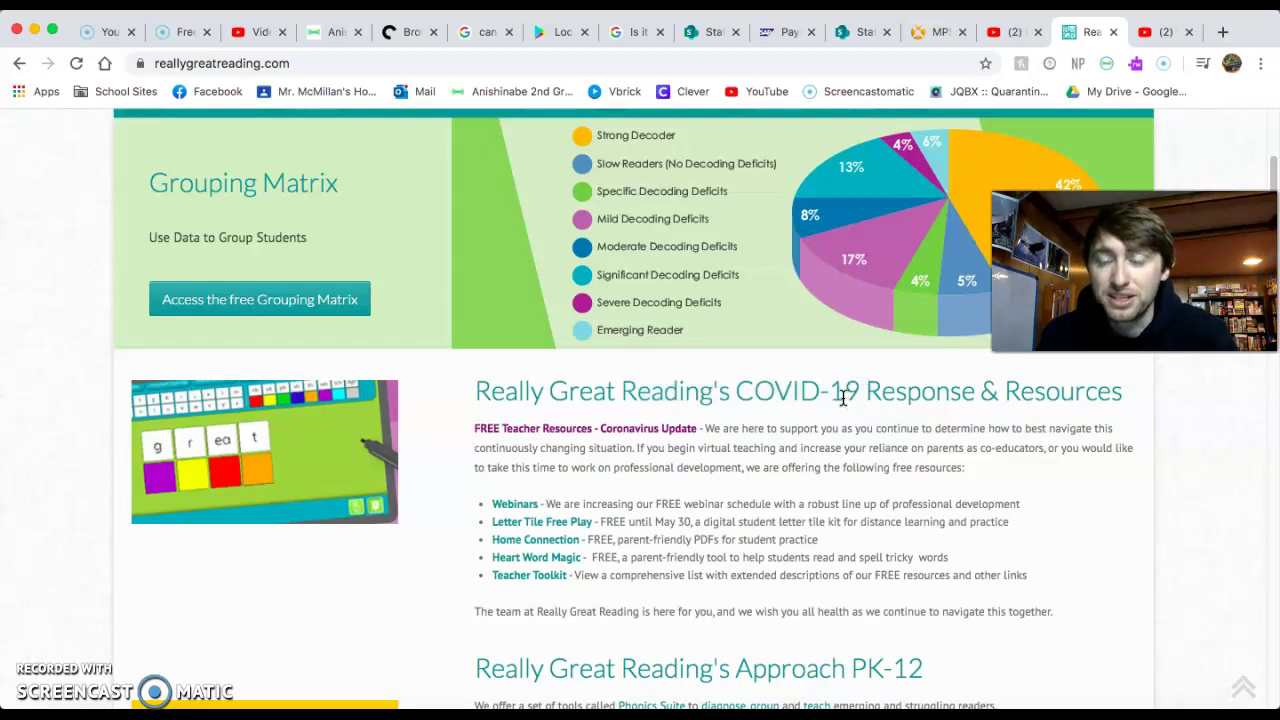
left_click(820, 406)
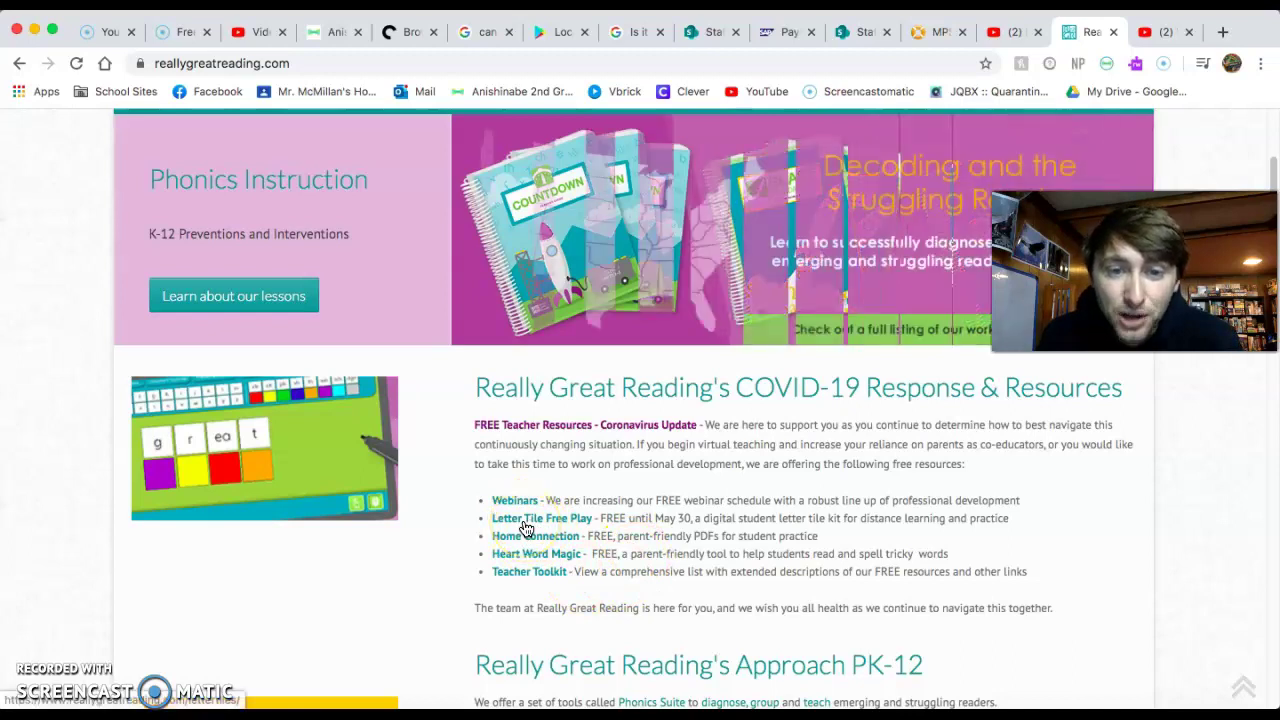
Highlight the Letter Tile Free Play line among the free resources, and open that tool with mouse input
left_click_drag(476, 385, 491, 518)
left_click(851, 517)
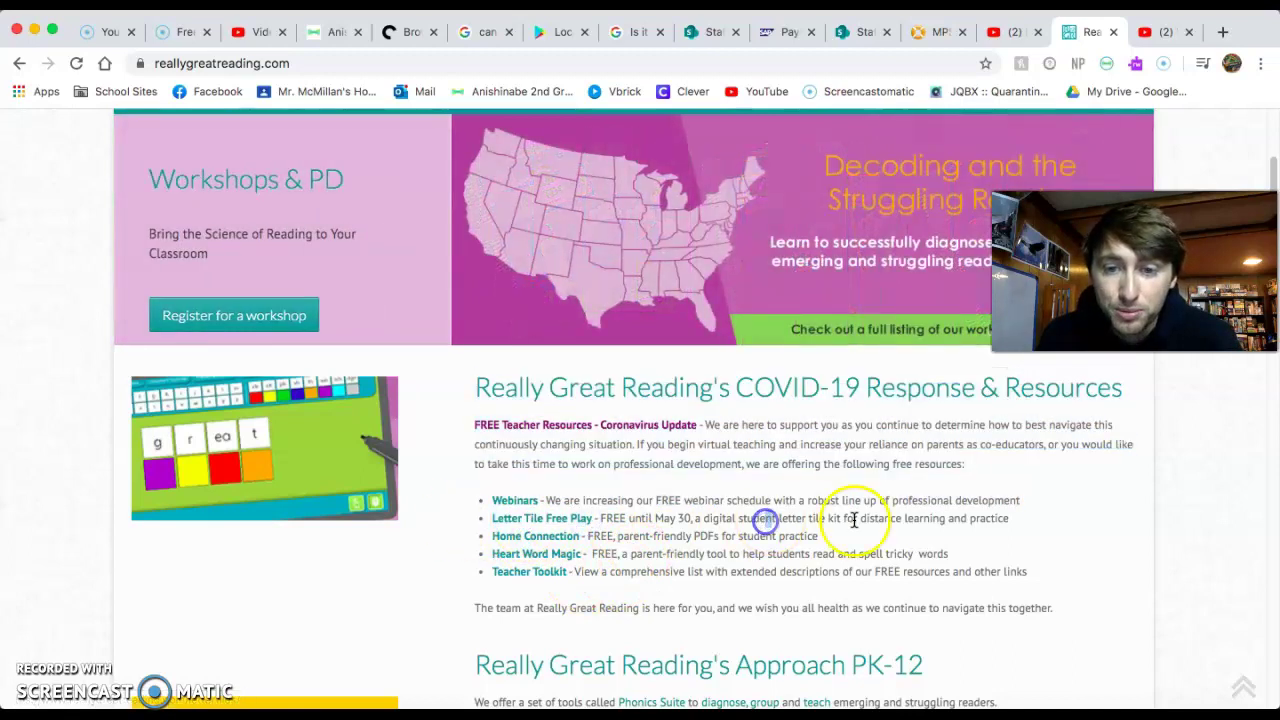
left_click_drag(1010, 520, 486, 519)
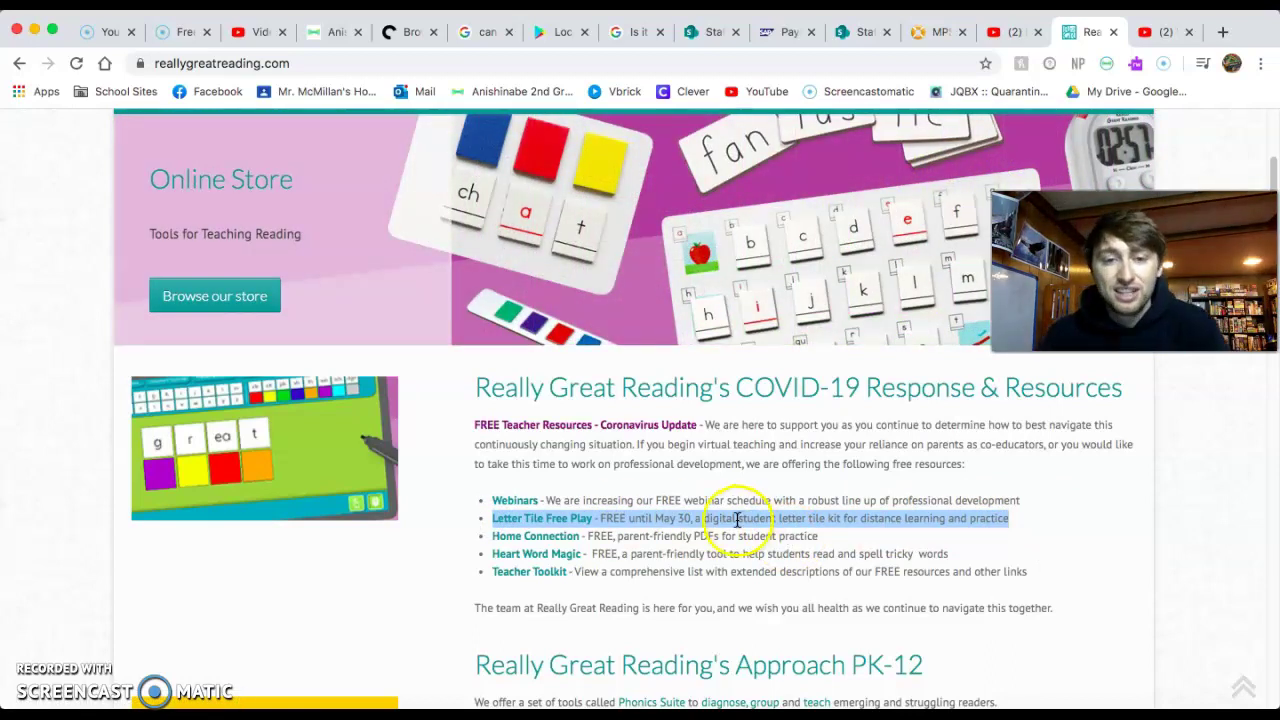
left_click(580, 522)
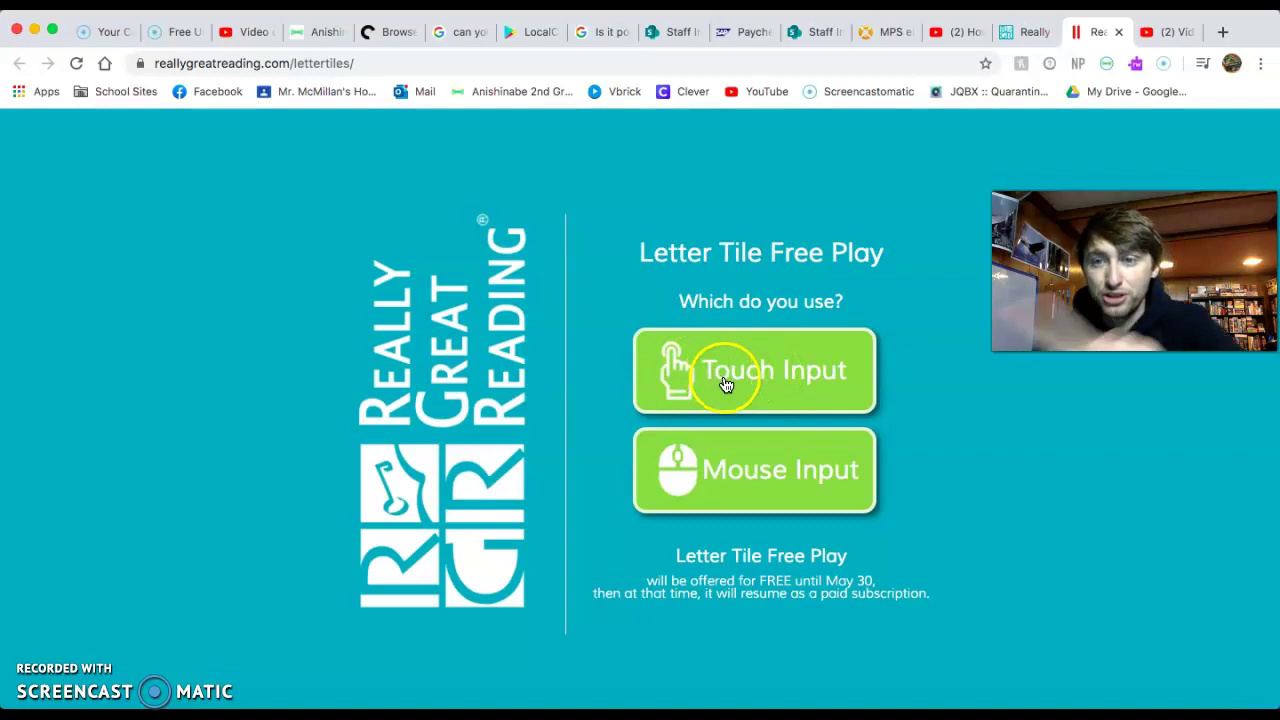
left_click(760, 476)
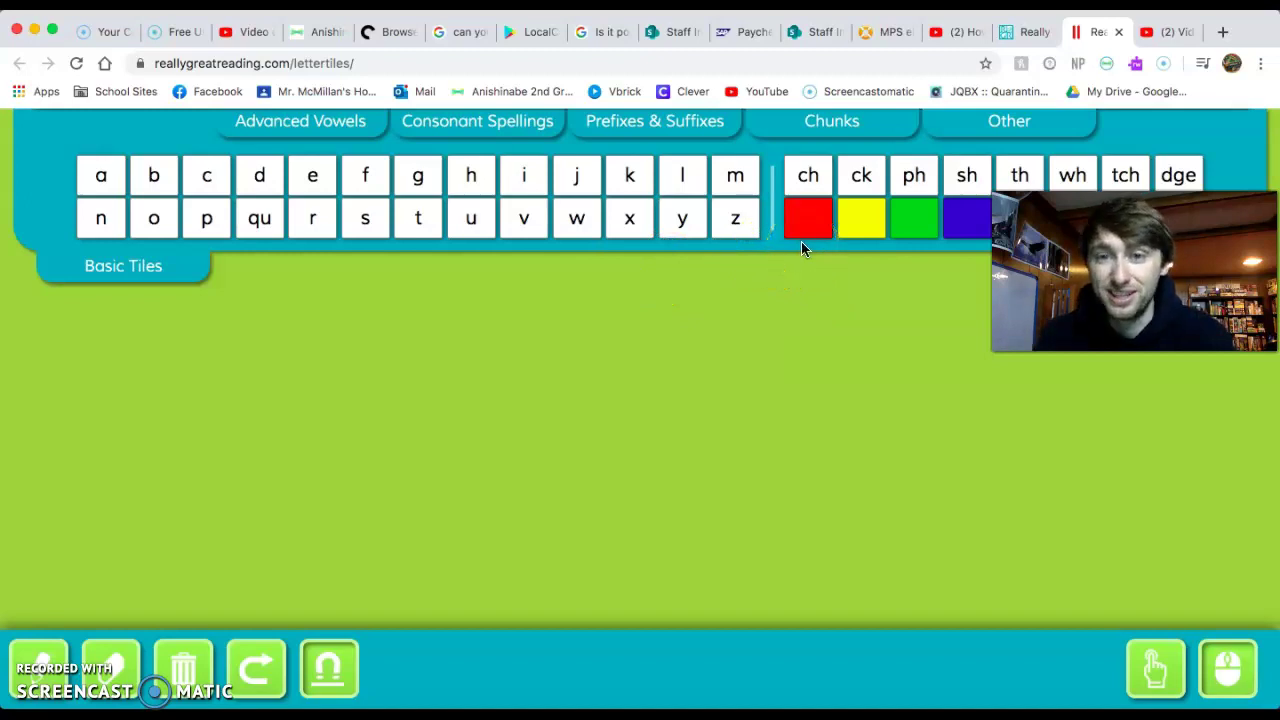
Place yellow, red and green colour tiles side by side on the board, in that order
left_click_drag(810, 238, 405, 302)
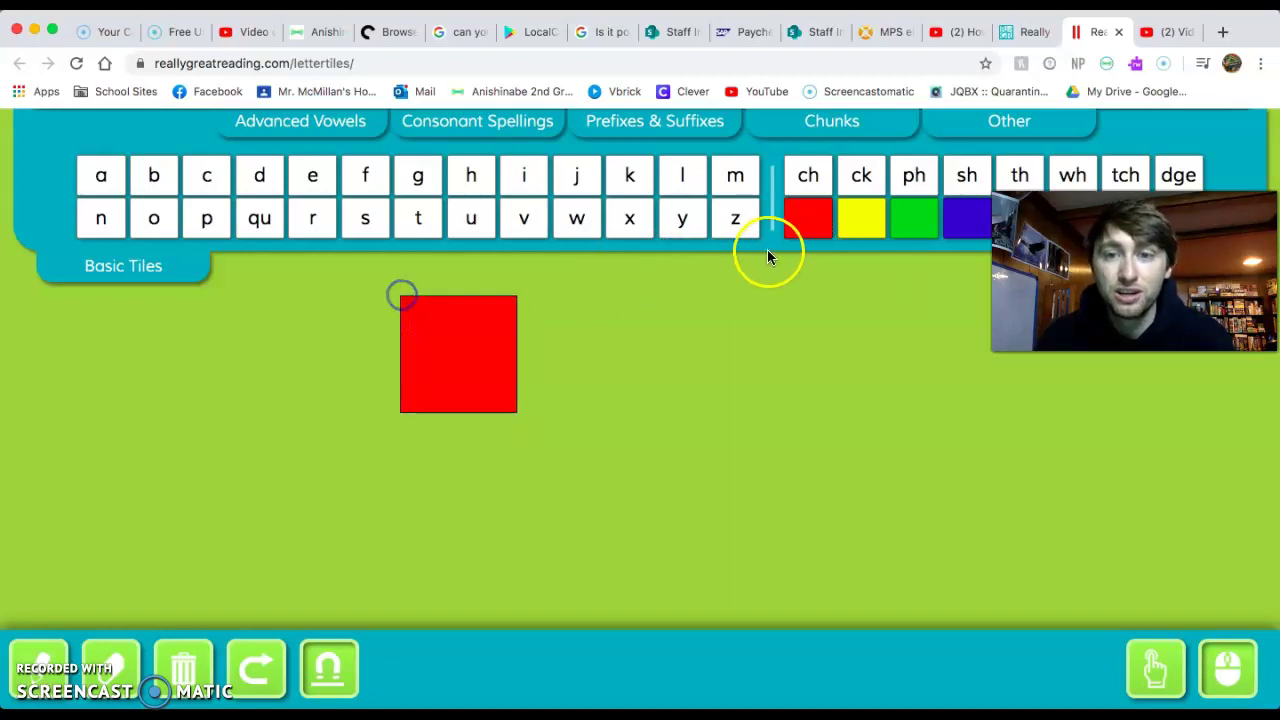
left_click_drag(858, 226, 264, 287)
left_click(531, 353)
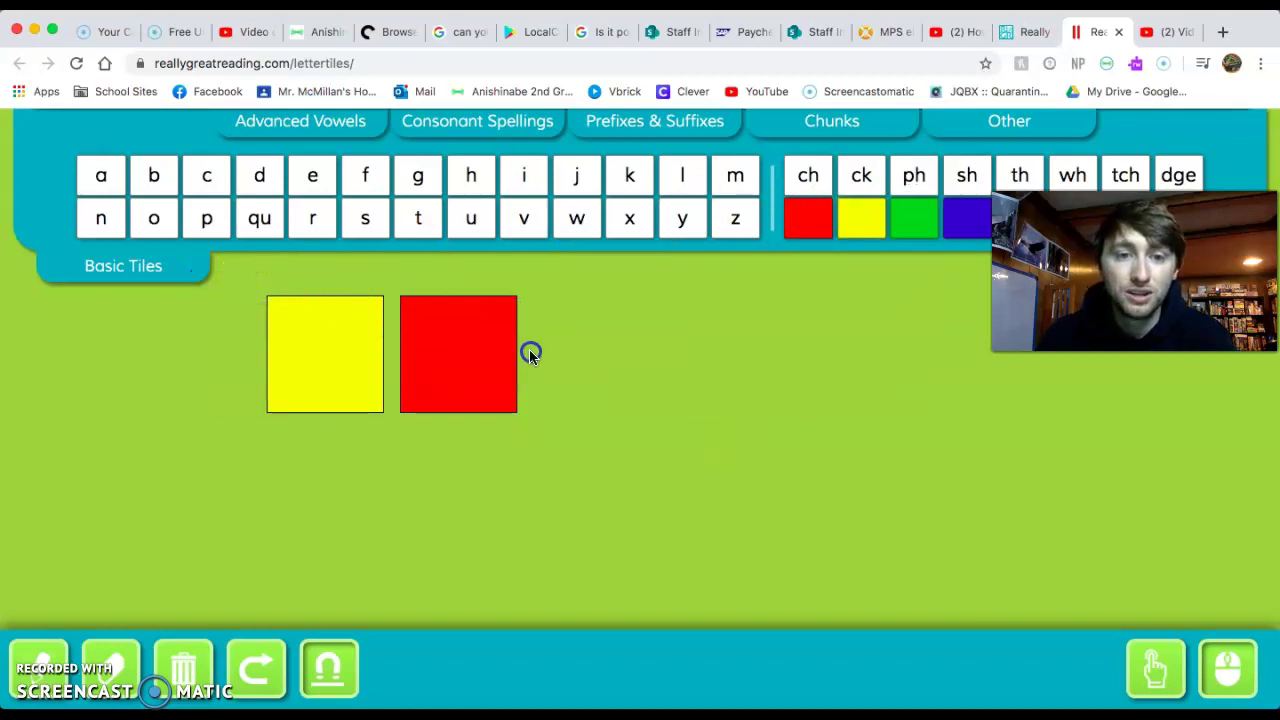
left_click_drag(918, 224, 537, 311)
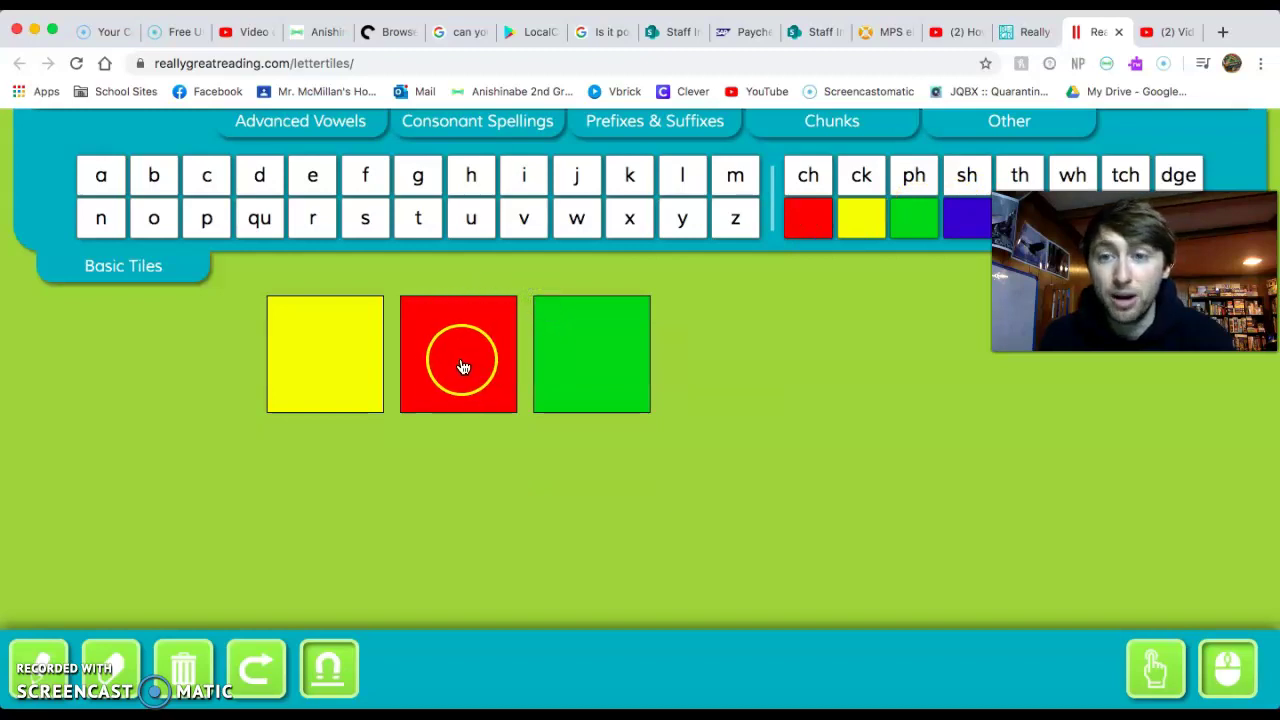
Spell "coin" beneath the yellow, red and green tiles with the c, oi (advanced vowel) and n letter tiles
left_click_drag(222, 182, 275, 403)
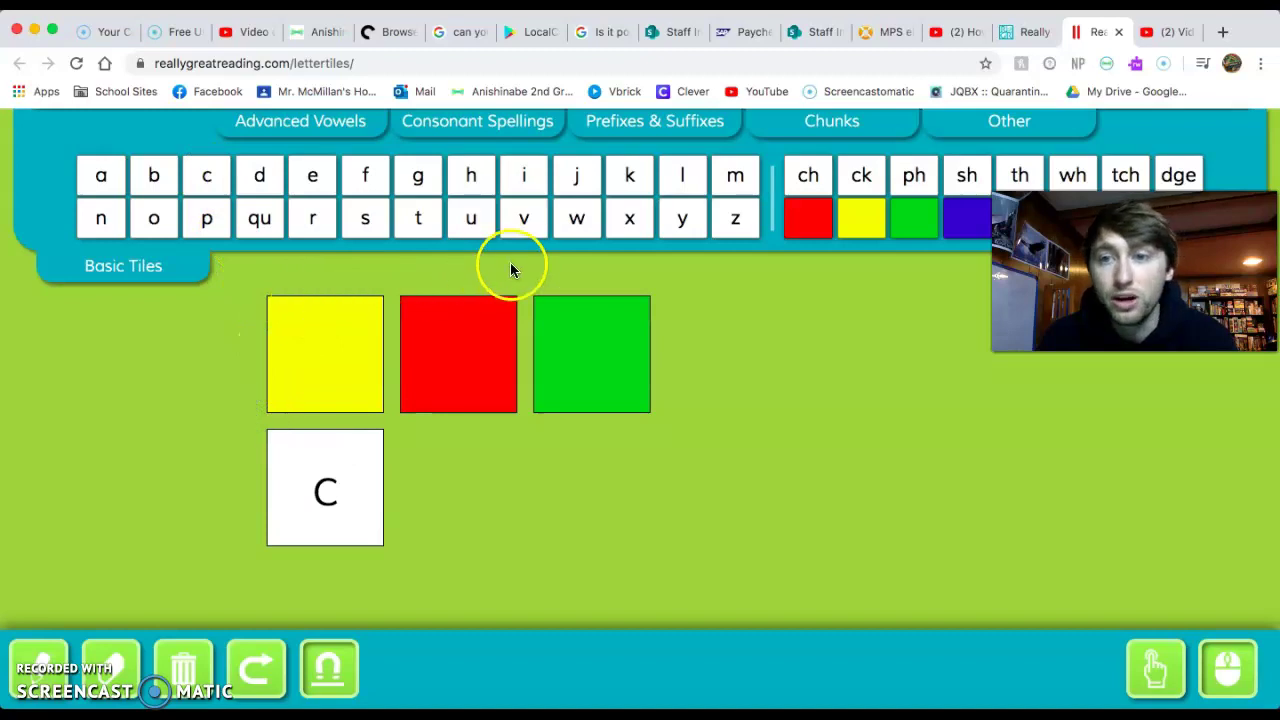
left_click(1001, 121)
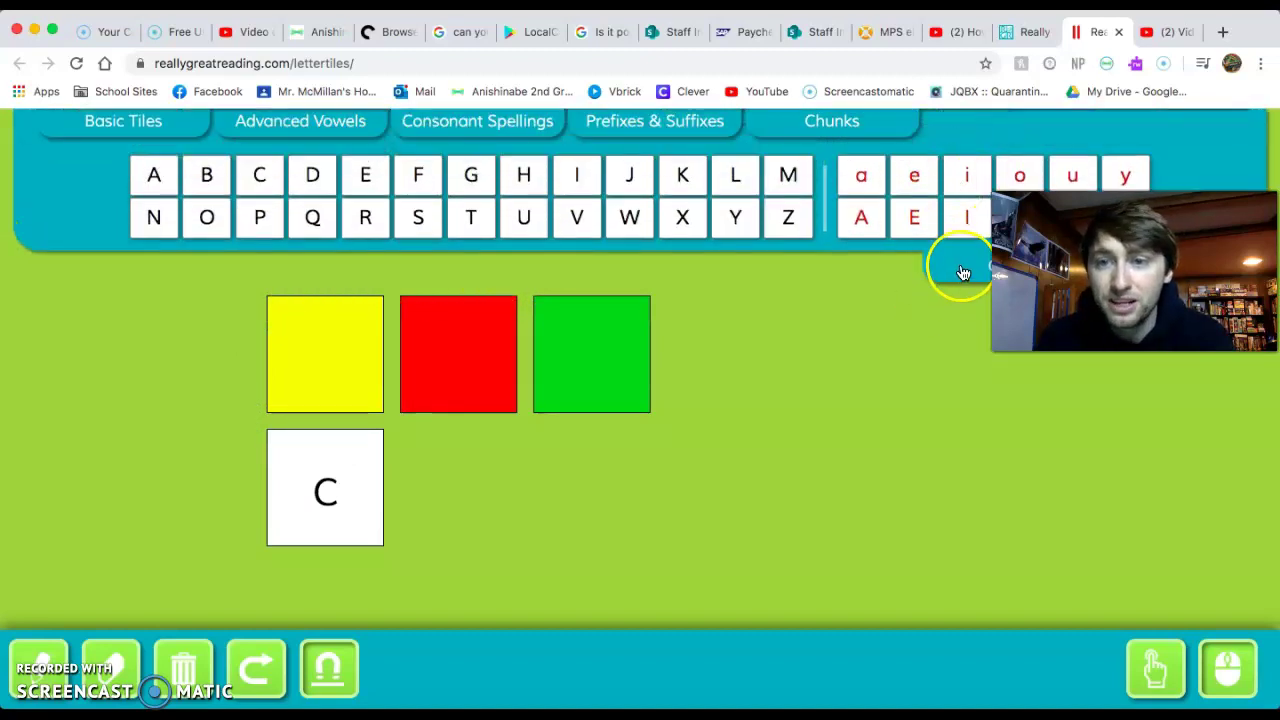
left_click(968, 270)
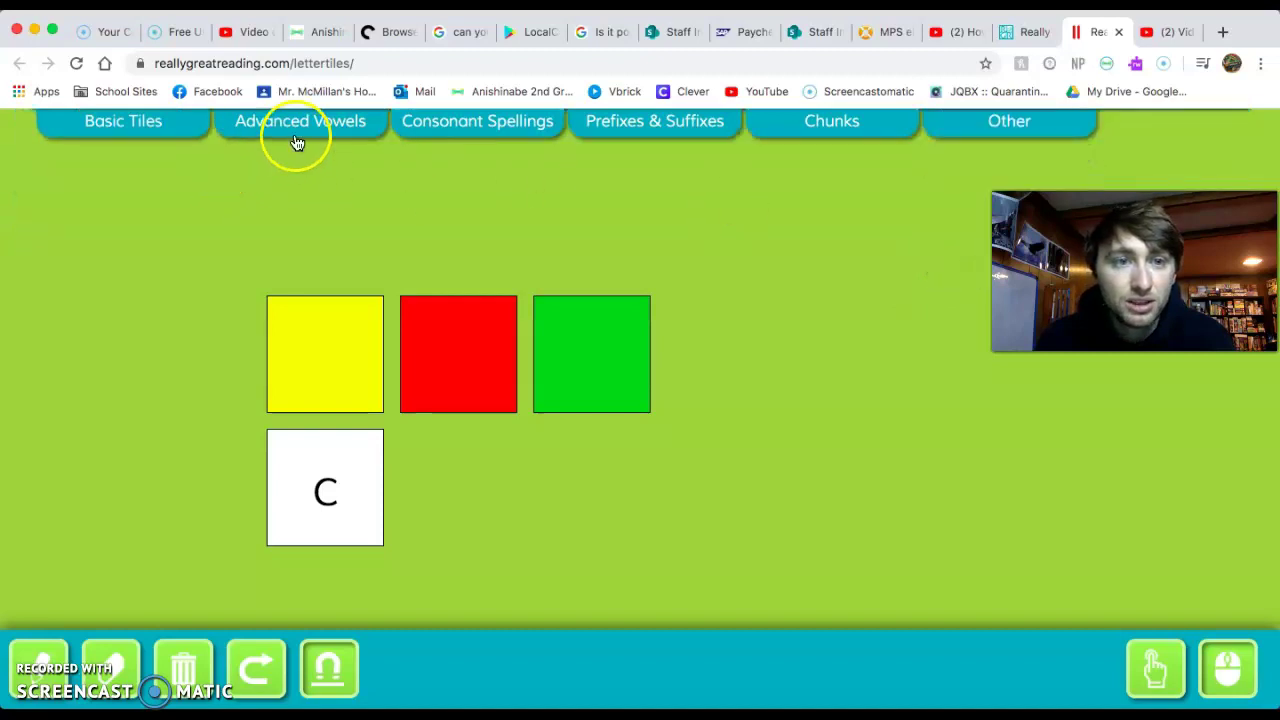
left_click(297, 142)
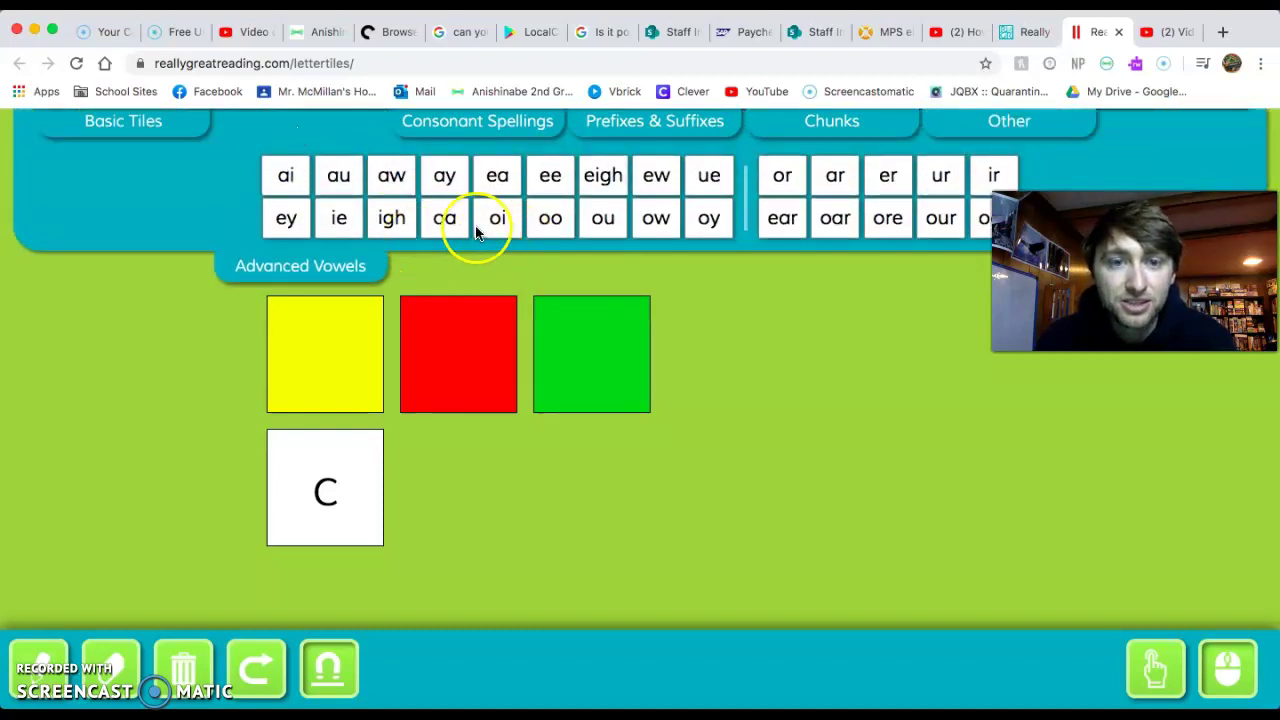
left_click_drag(488, 233, 398, 425)
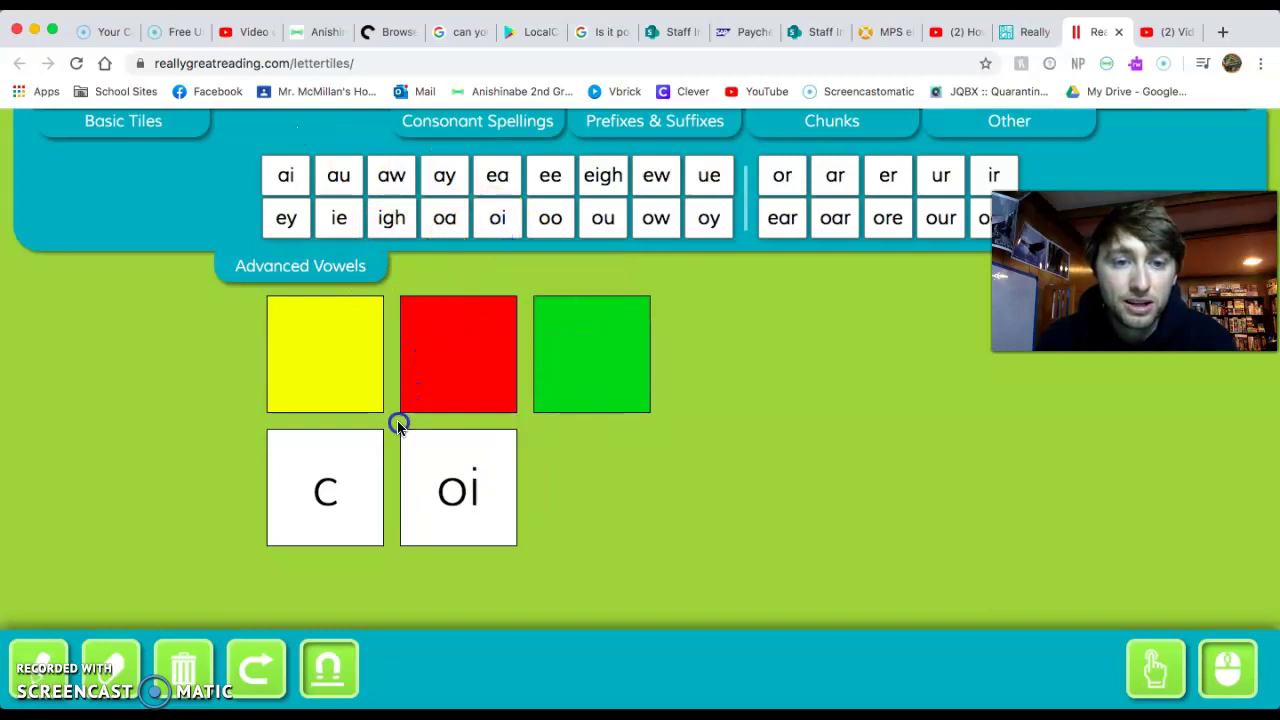
left_click(167, 133)
left_click_drag(100, 220, 530, 417)
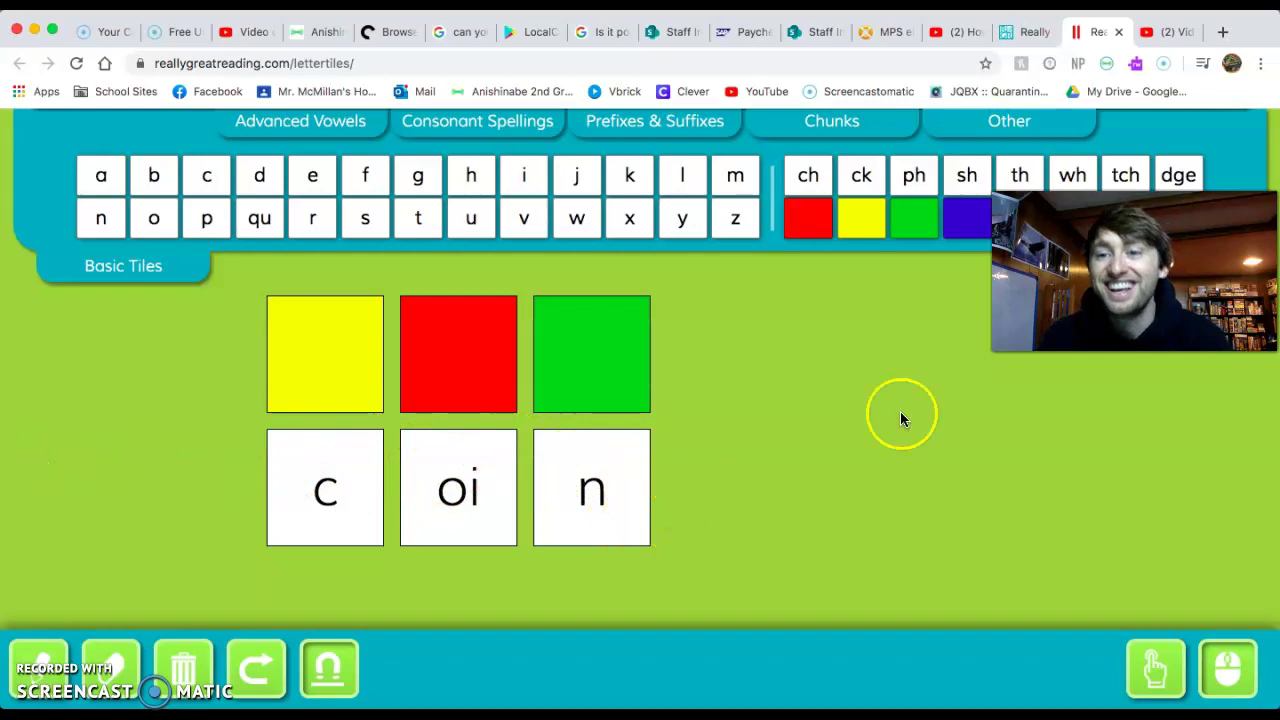
Revisit the Chromebook full-screenshot video and return to the letter tile board to outline the tile area a screenshot should capture
left_click(945, 32)
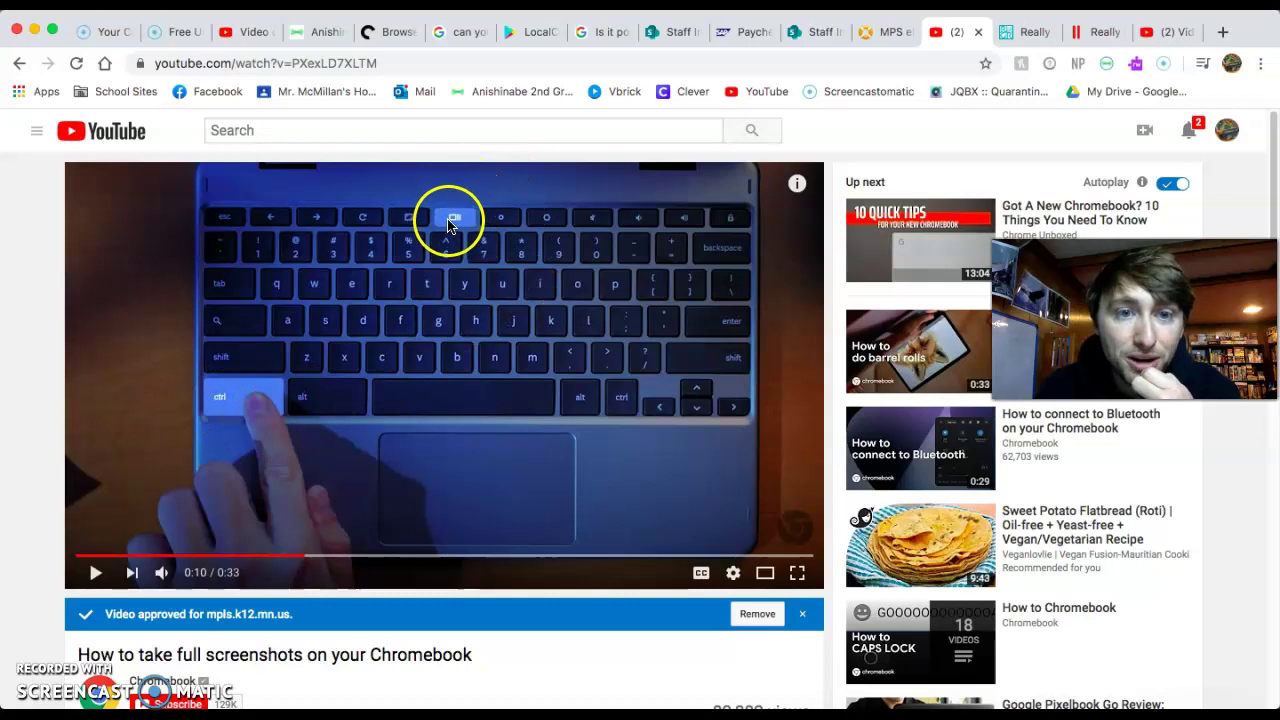
left_click(1033, 34)
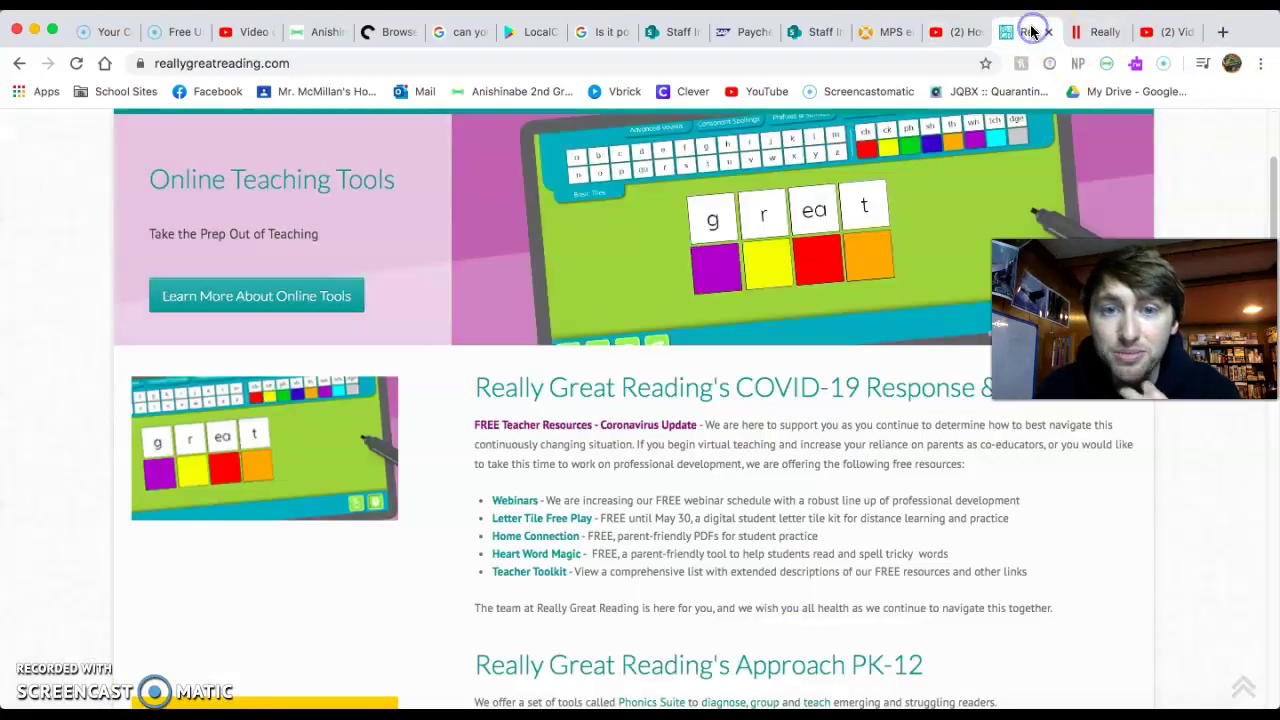
left_click(1100, 34)
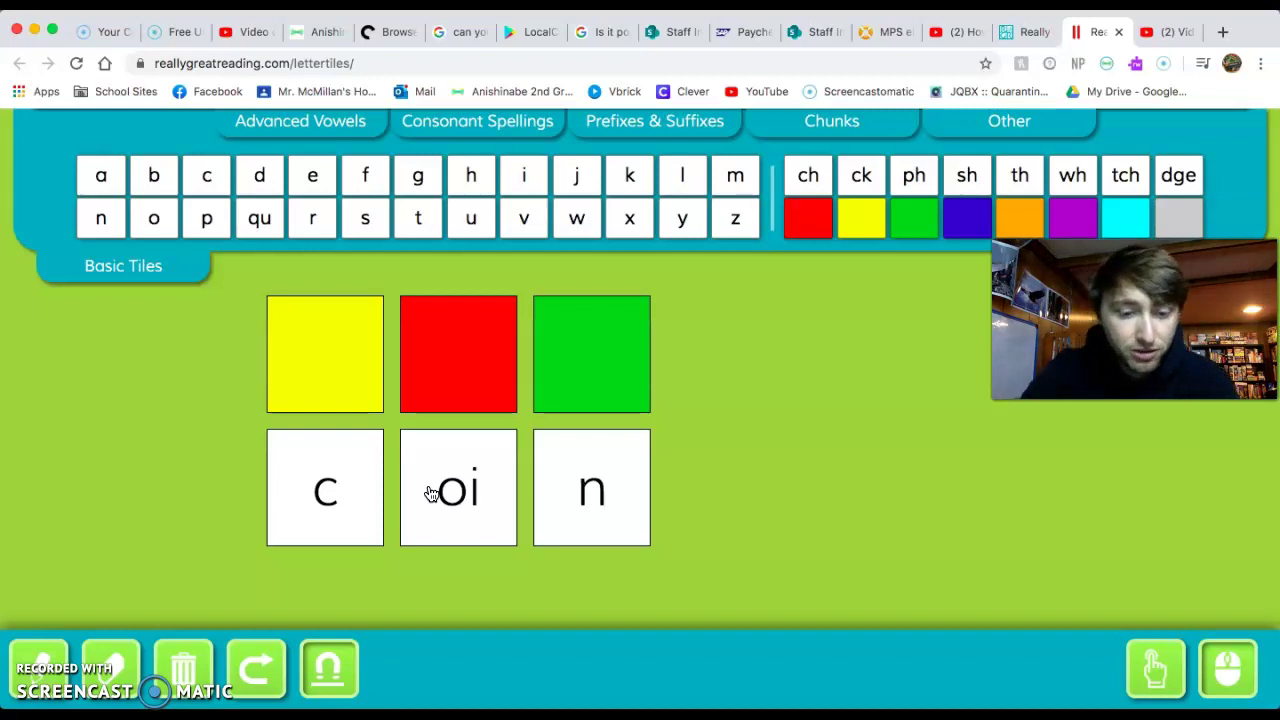
left_click_drag(251, 293, 657, 676)
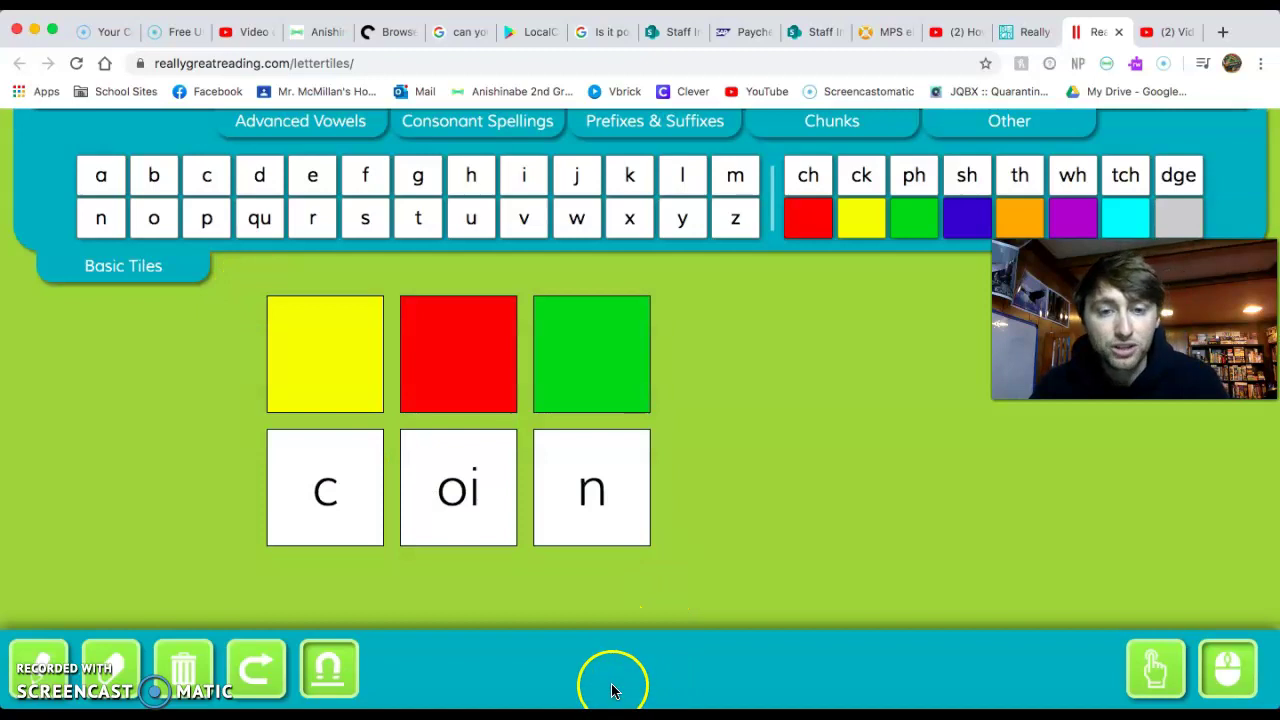
Switch to Seesaw, open the class's Activities and find the HD Word /oi/ Word Sort Review activity
left_click(1220, 33)
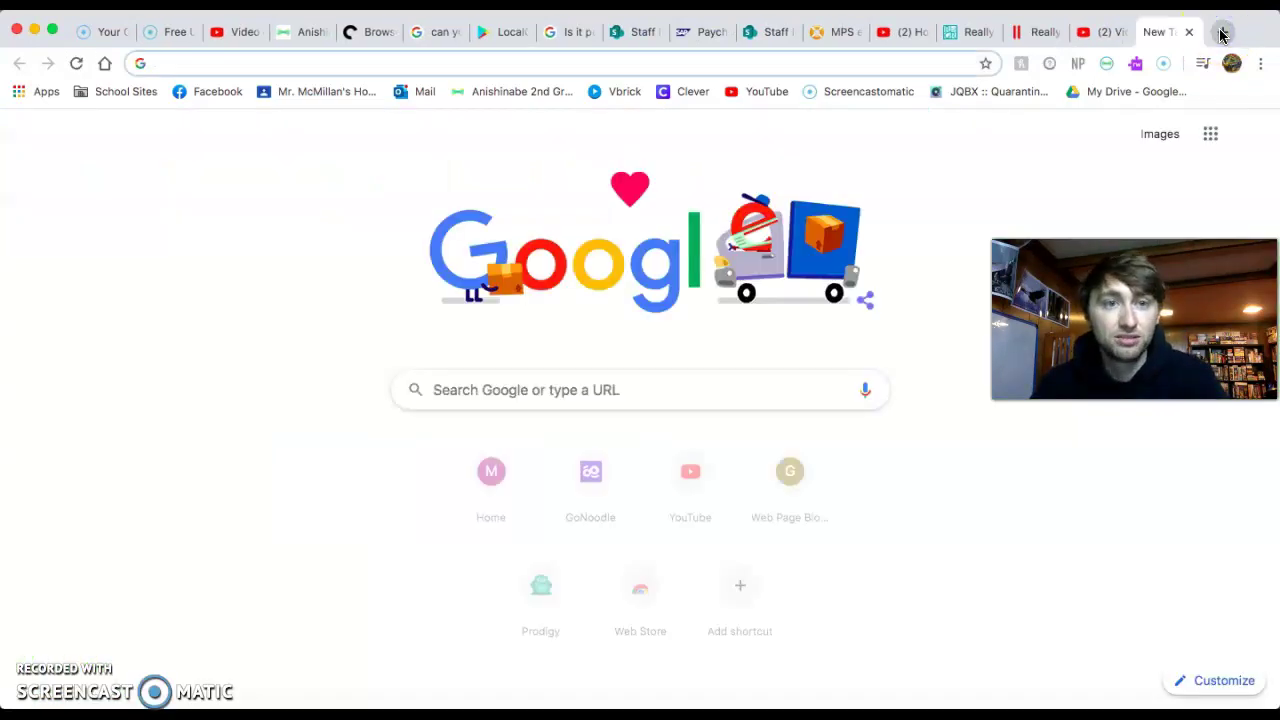
left_click(300, 44)
left_click(458, 517)
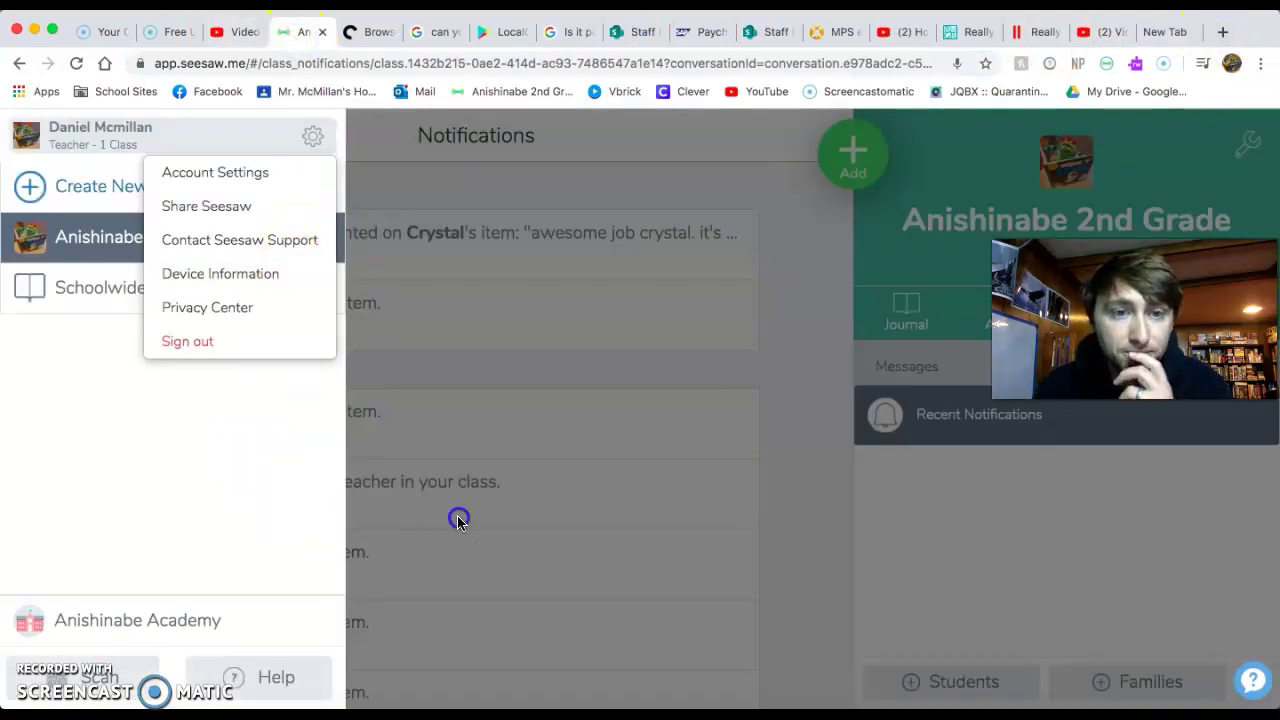
scroll(349, 497, "down", 10)
scroll(360, 480, "up", 9)
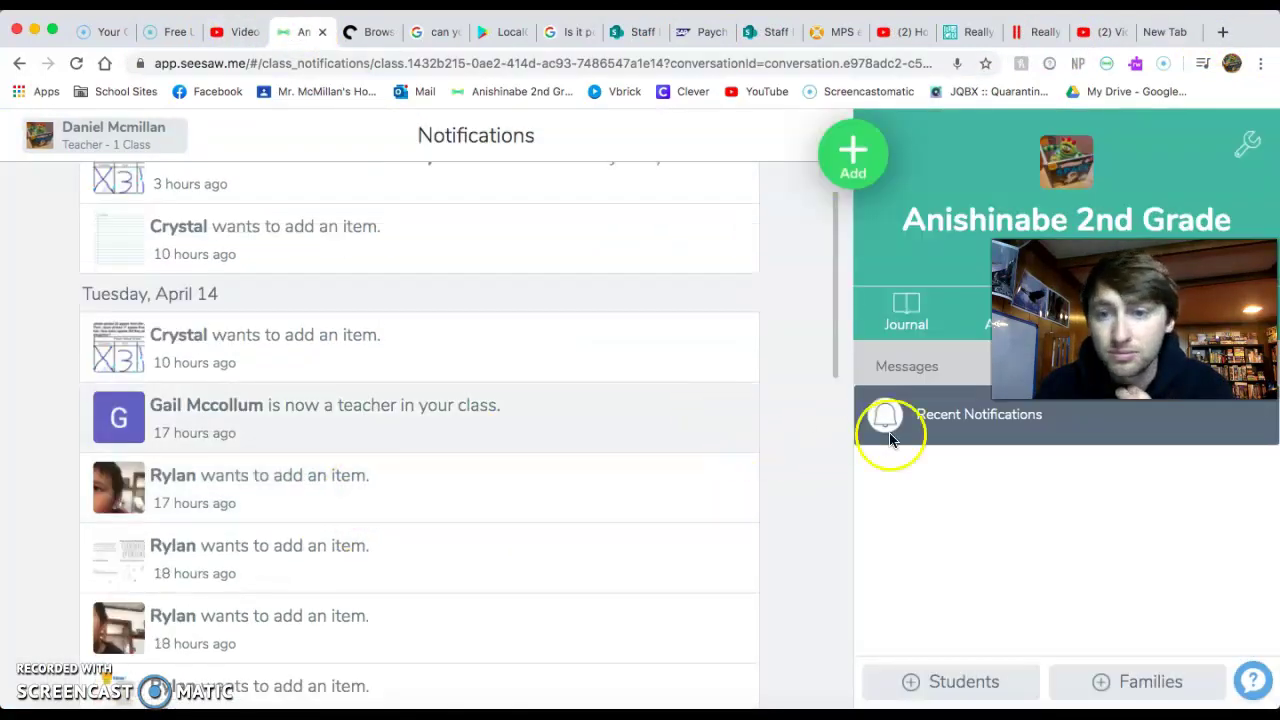
left_click(990, 318)
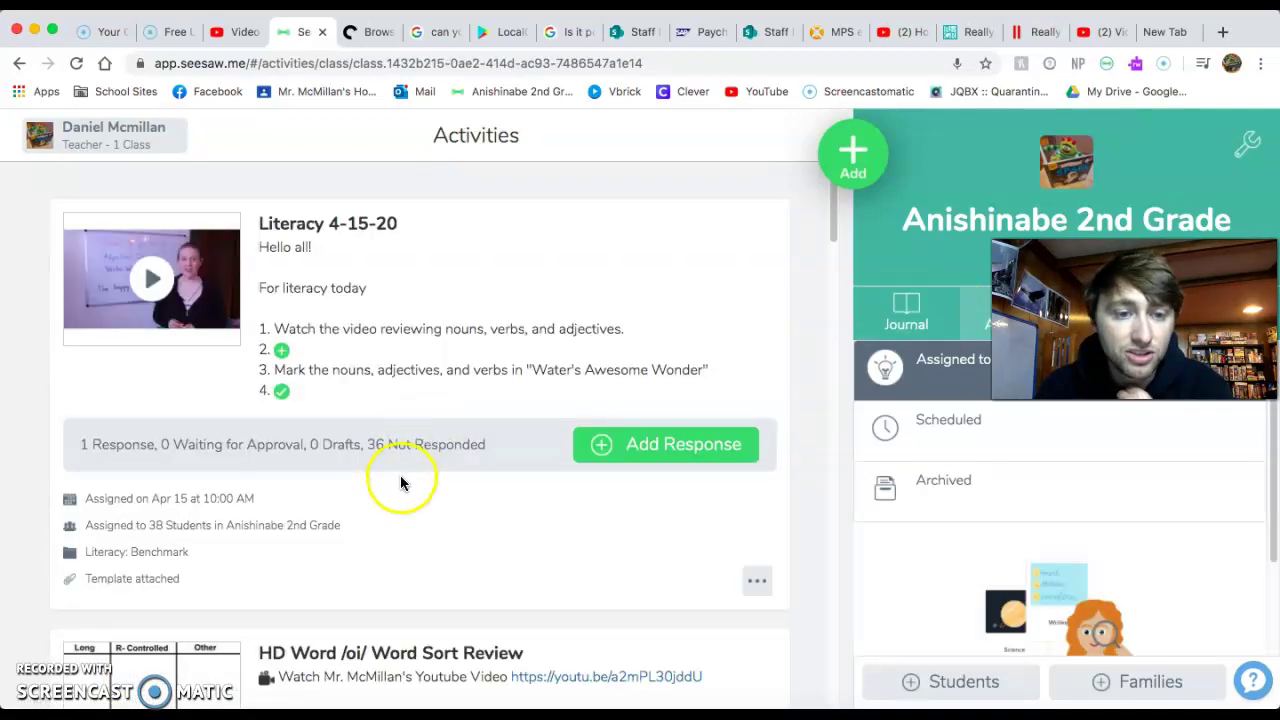
left_click(443, 520)
left_click(64, 149)
scroll(57, 320, "down", 5)
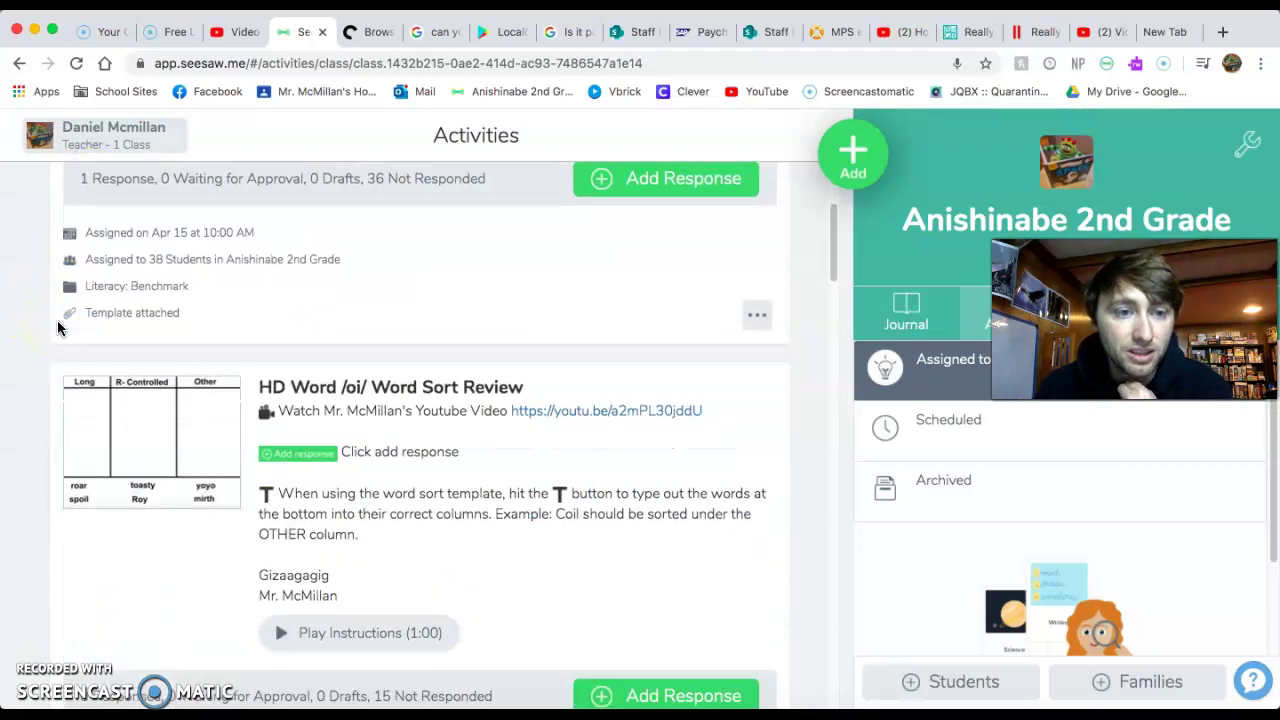
scroll(57, 328, "down", 1)
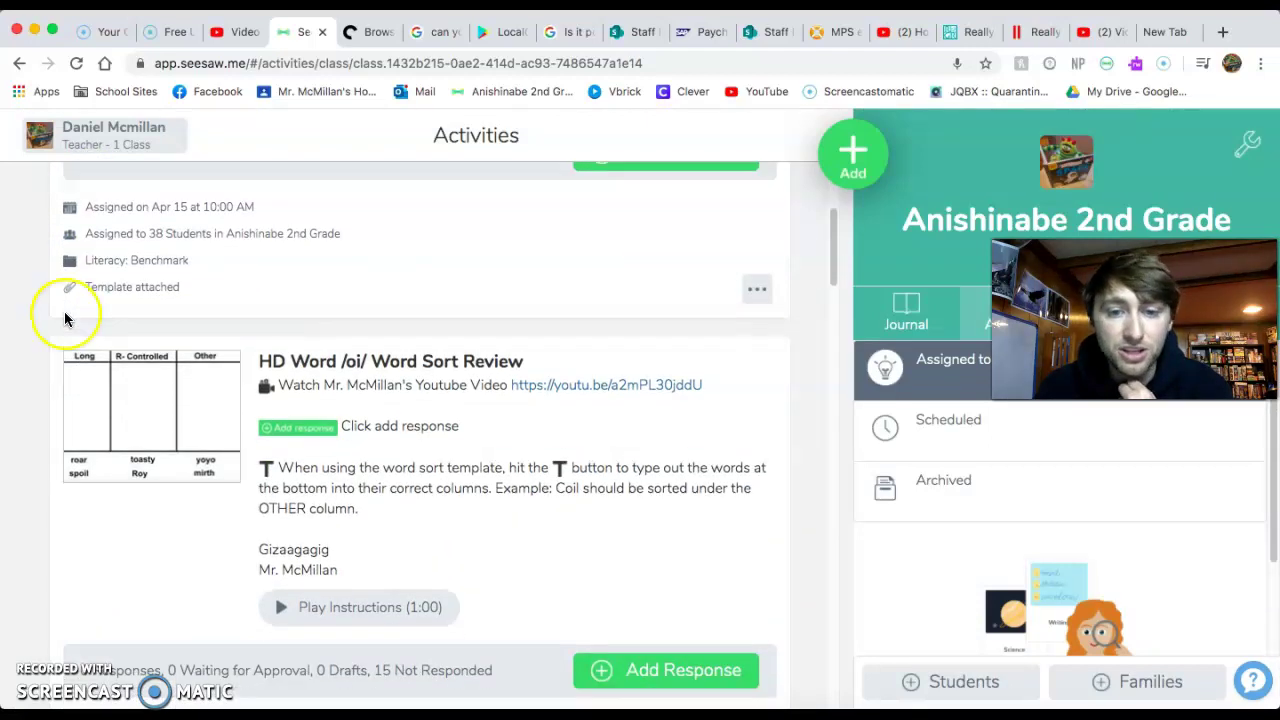
left_click(646, 679)
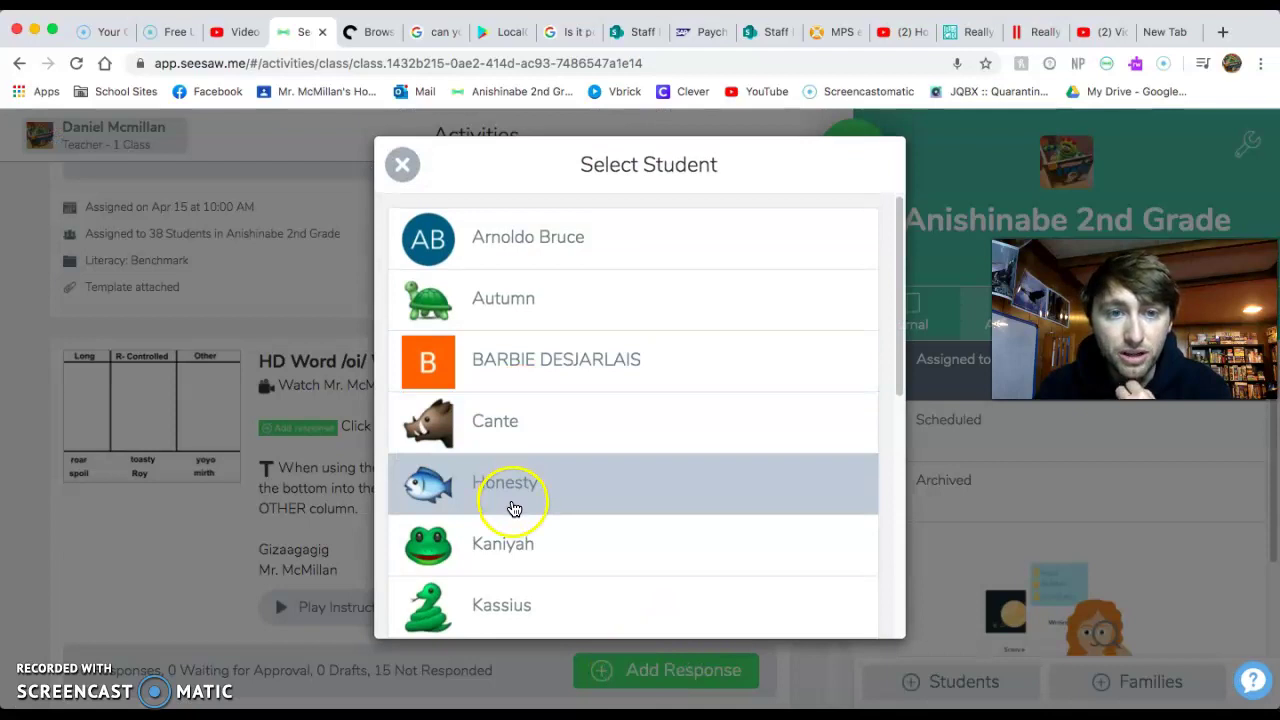
scroll(513, 509, "down", 10)
left_click_drag(900, 490, 887, 558)
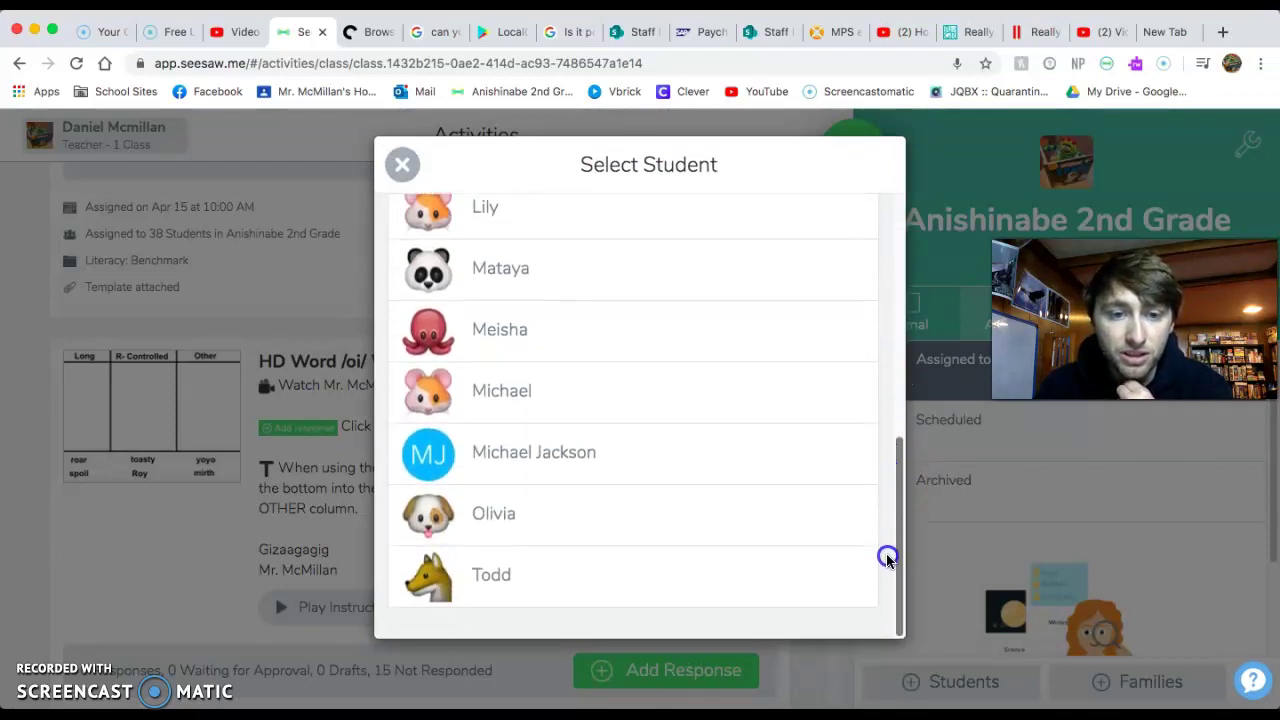
left_click(400, 168)
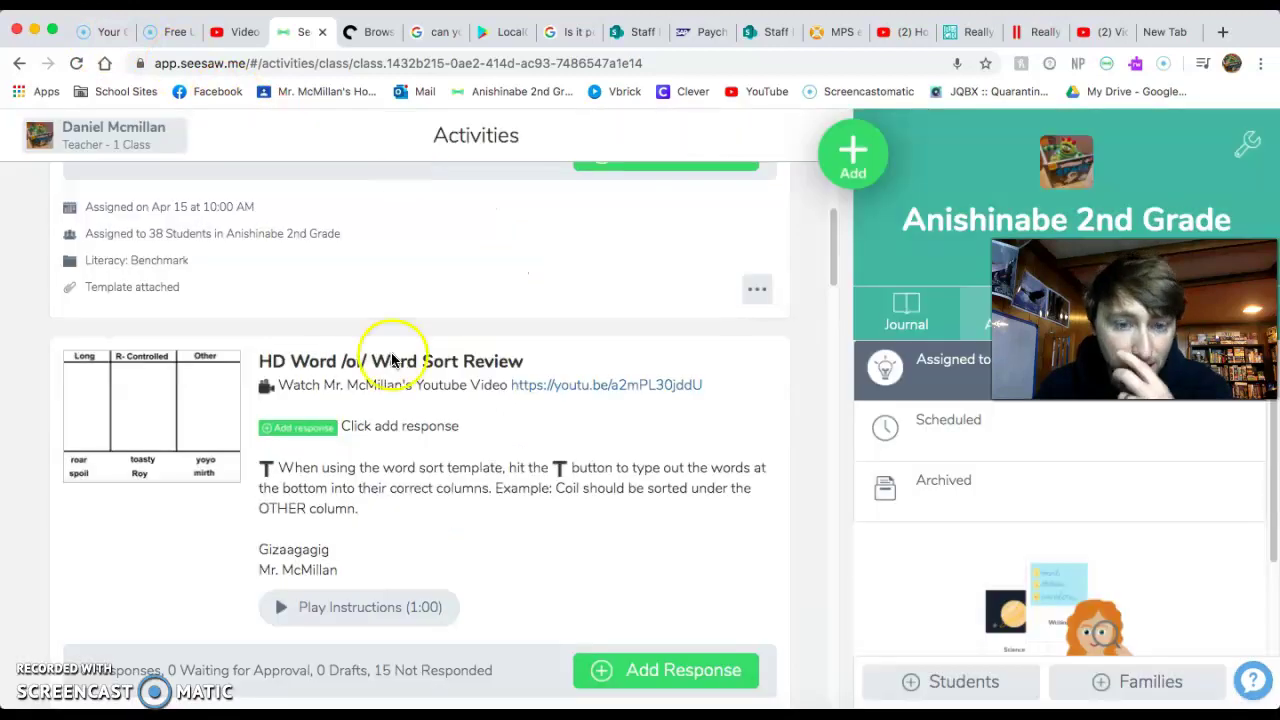
Add a response to the HD Word /oi/ Word Sort Review for the last student listed, using Upload as the response type
left_click(641, 684)
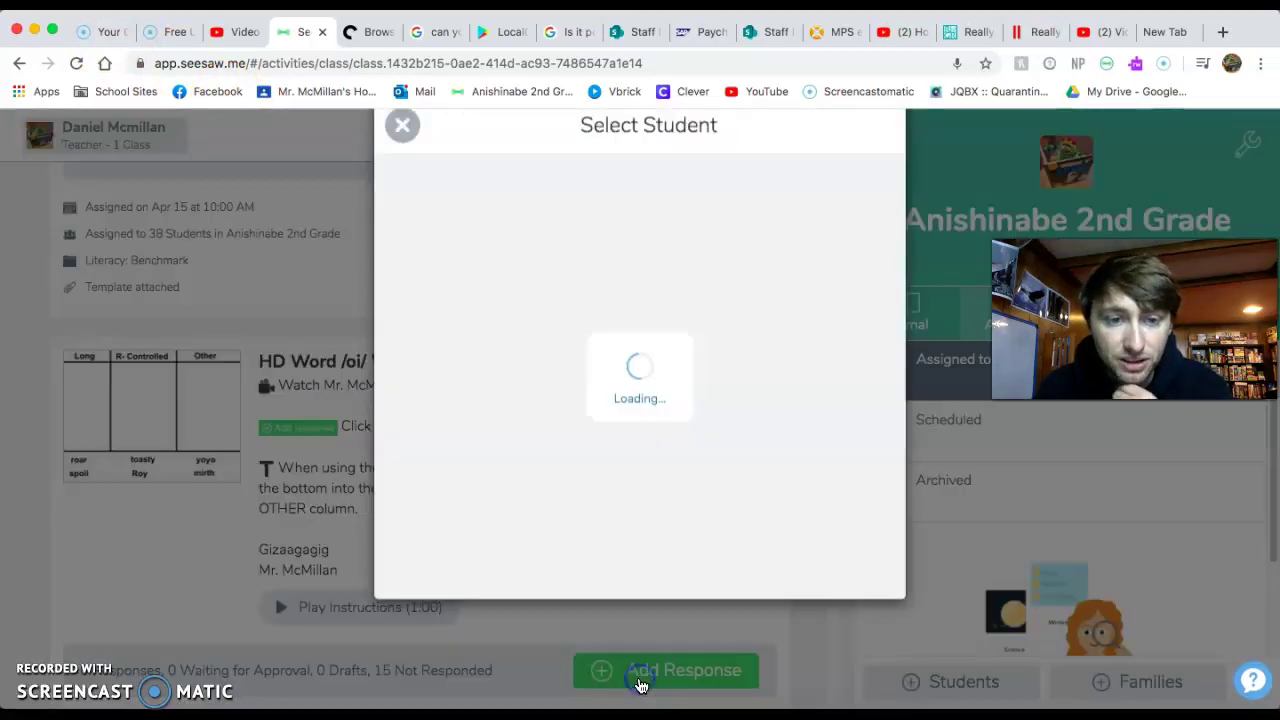
scroll(616, 421, "down", 10)
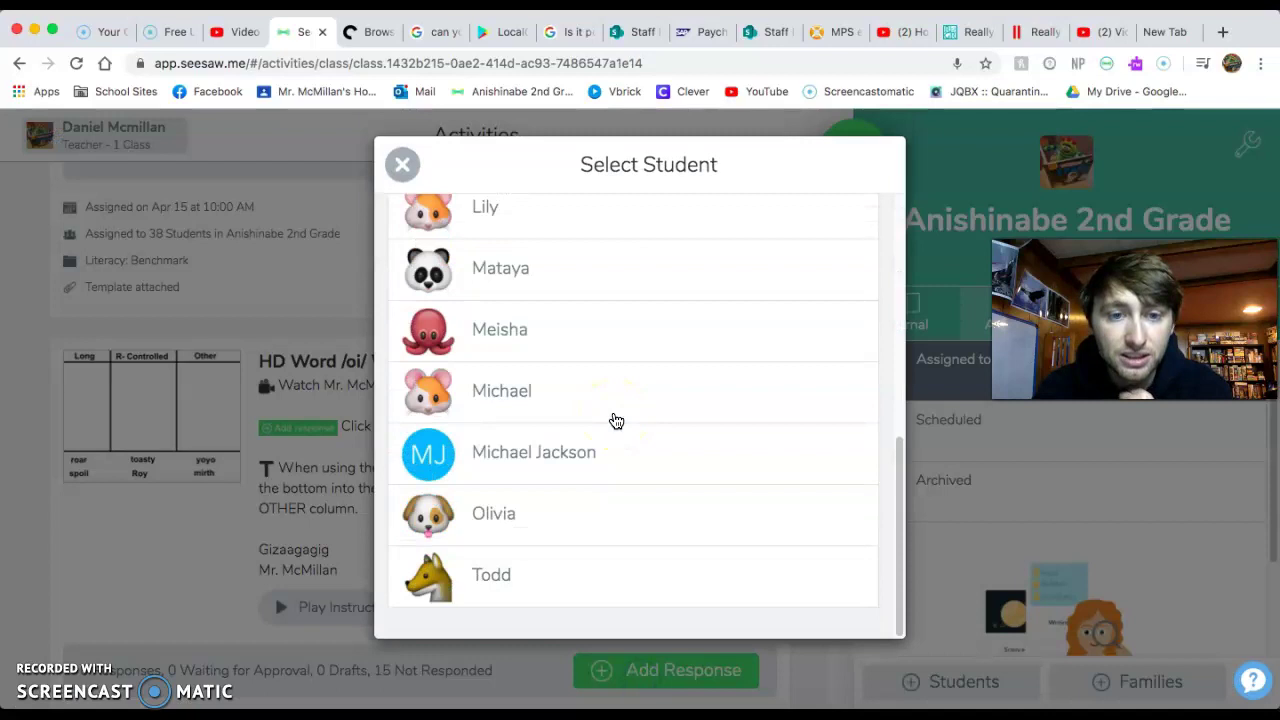
left_click(570, 596)
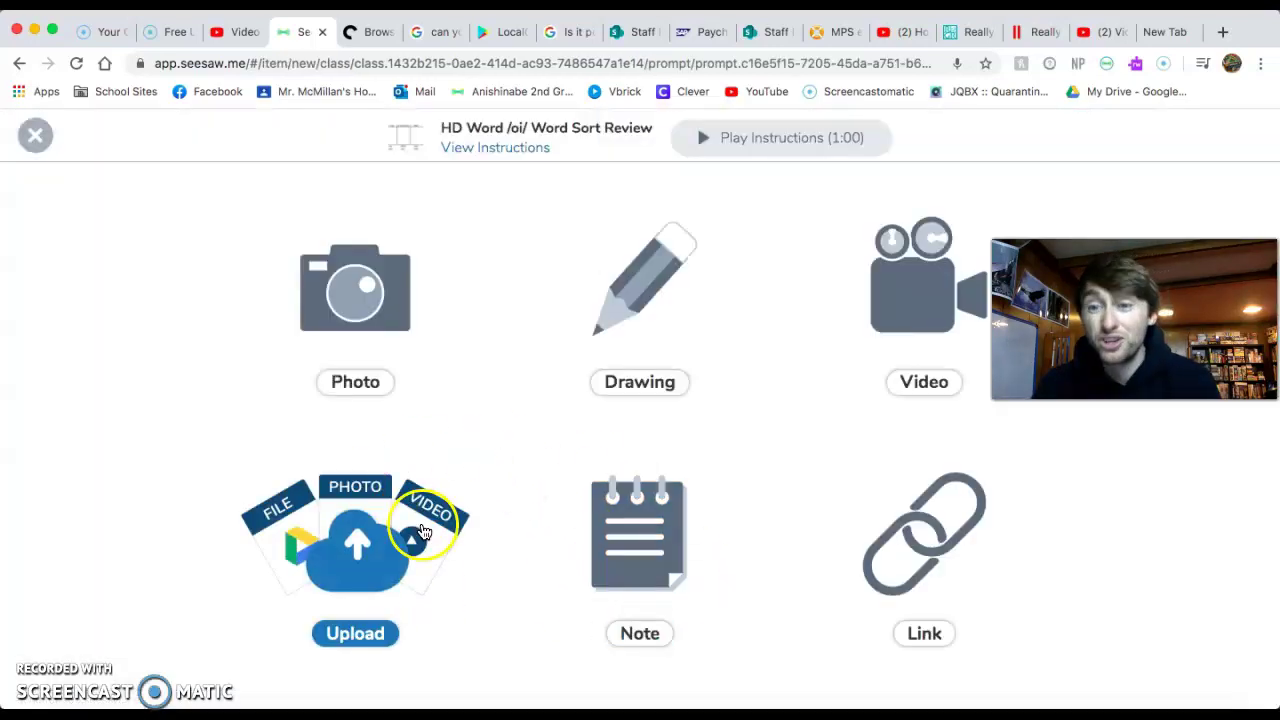
left_click(370, 553)
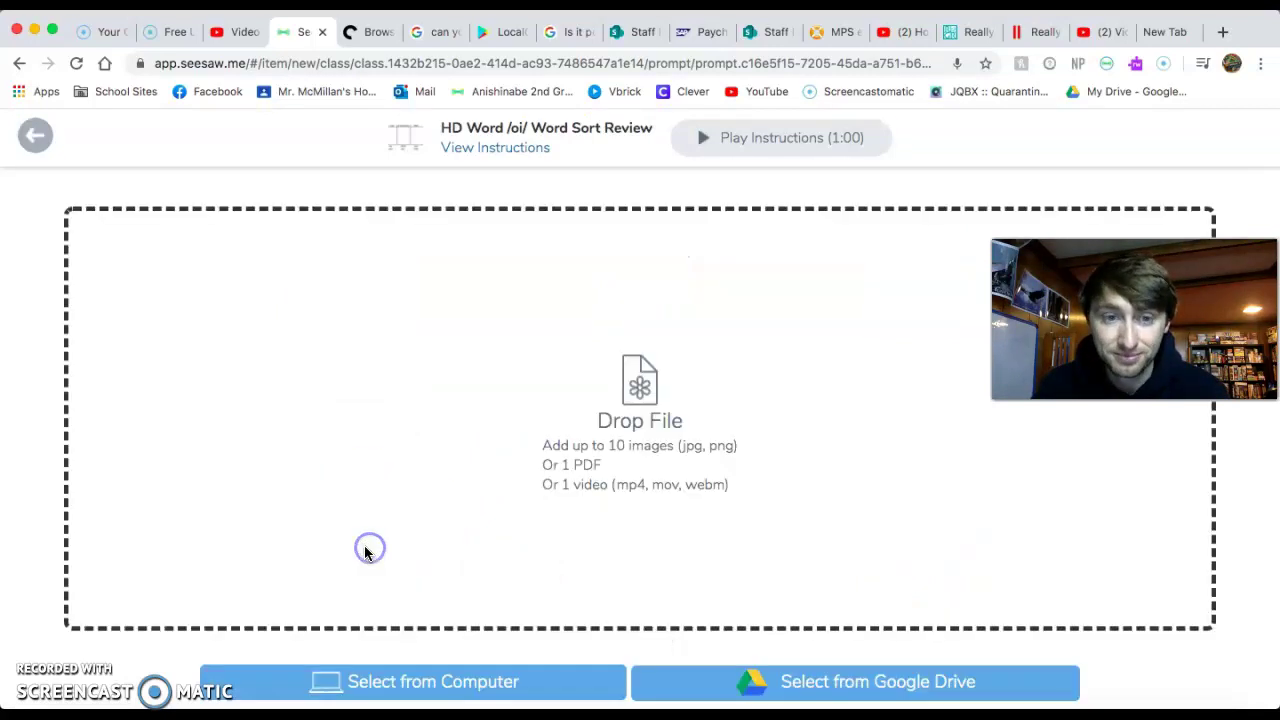
Attach the Screen Shot PNG from the computer's Downloads folder to the response, and remove the attachment
left_click(437, 688)
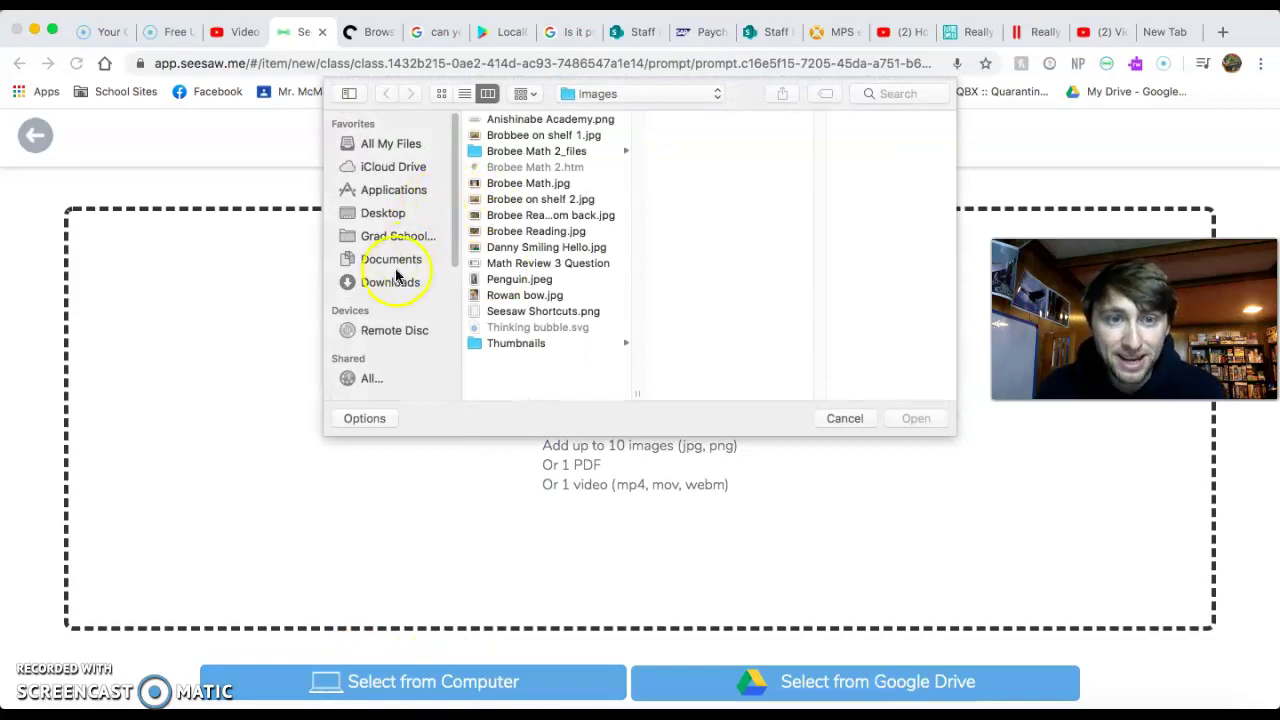
left_click(390, 287)
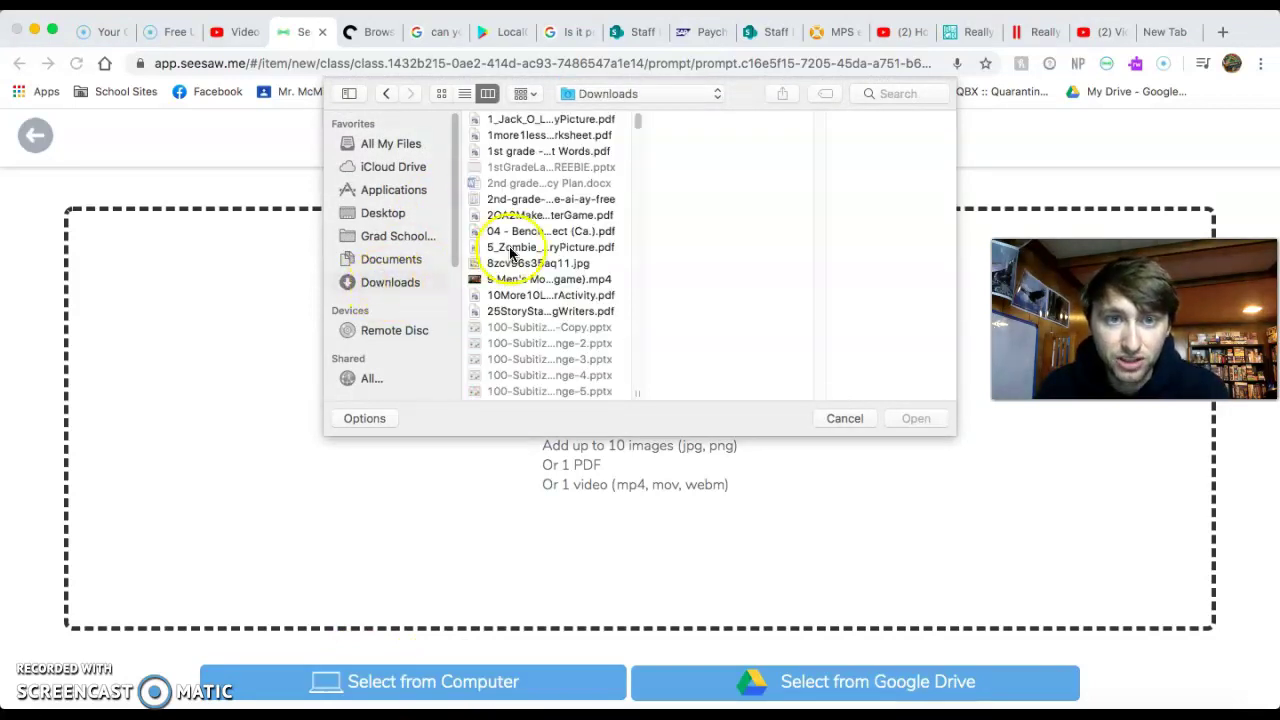
scroll(545, 277, "down", 10)
scroll(549, 276, "down", 15)
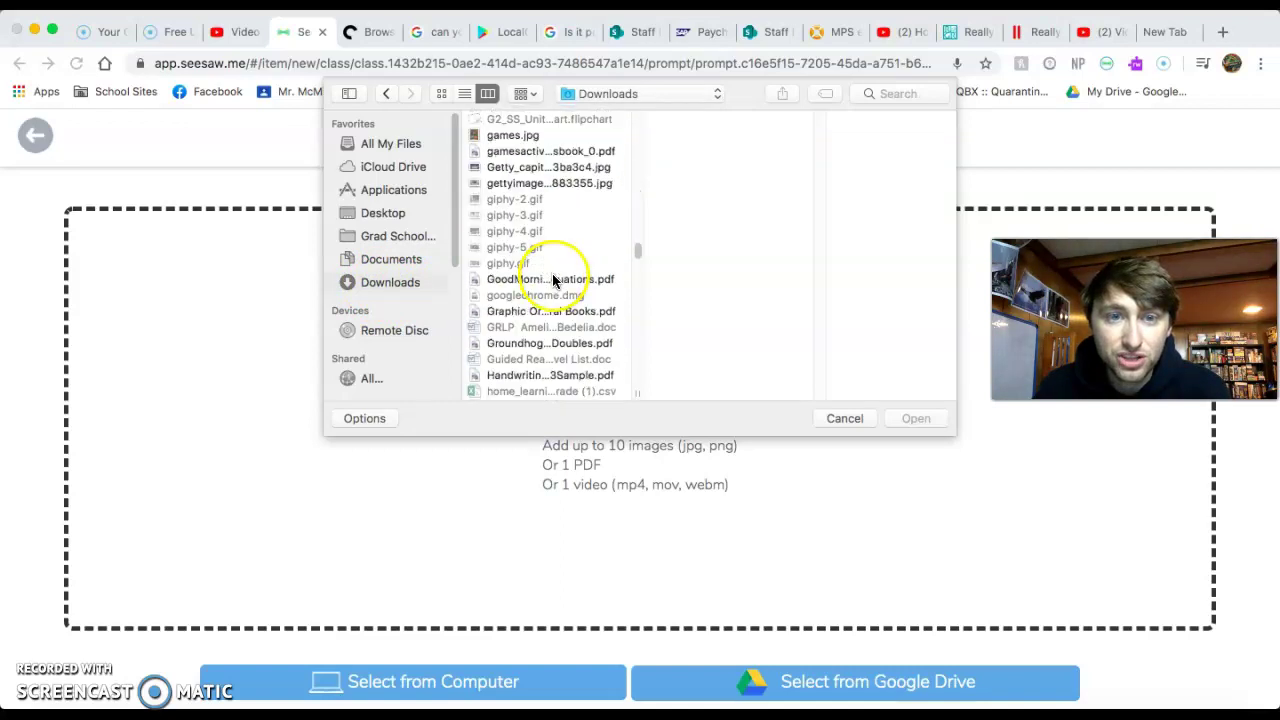
scroll(554, 281, "down", 15)
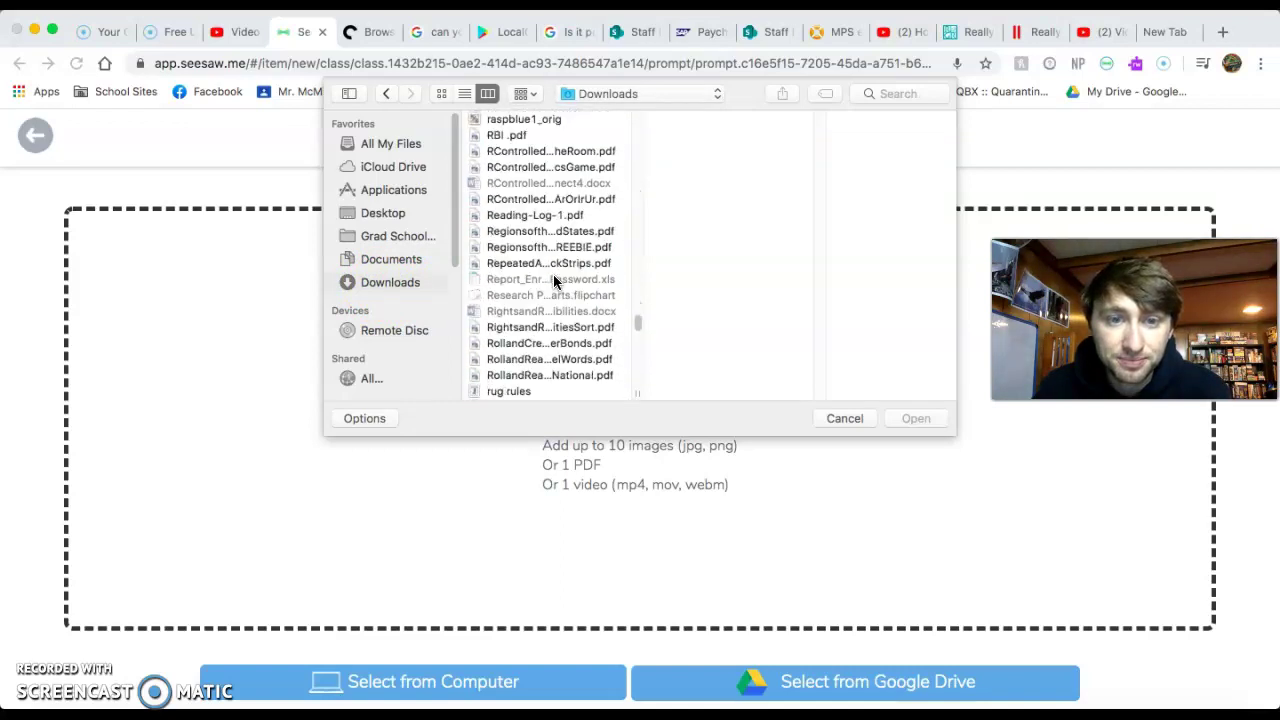
scroll(554, 281, "down", 1)
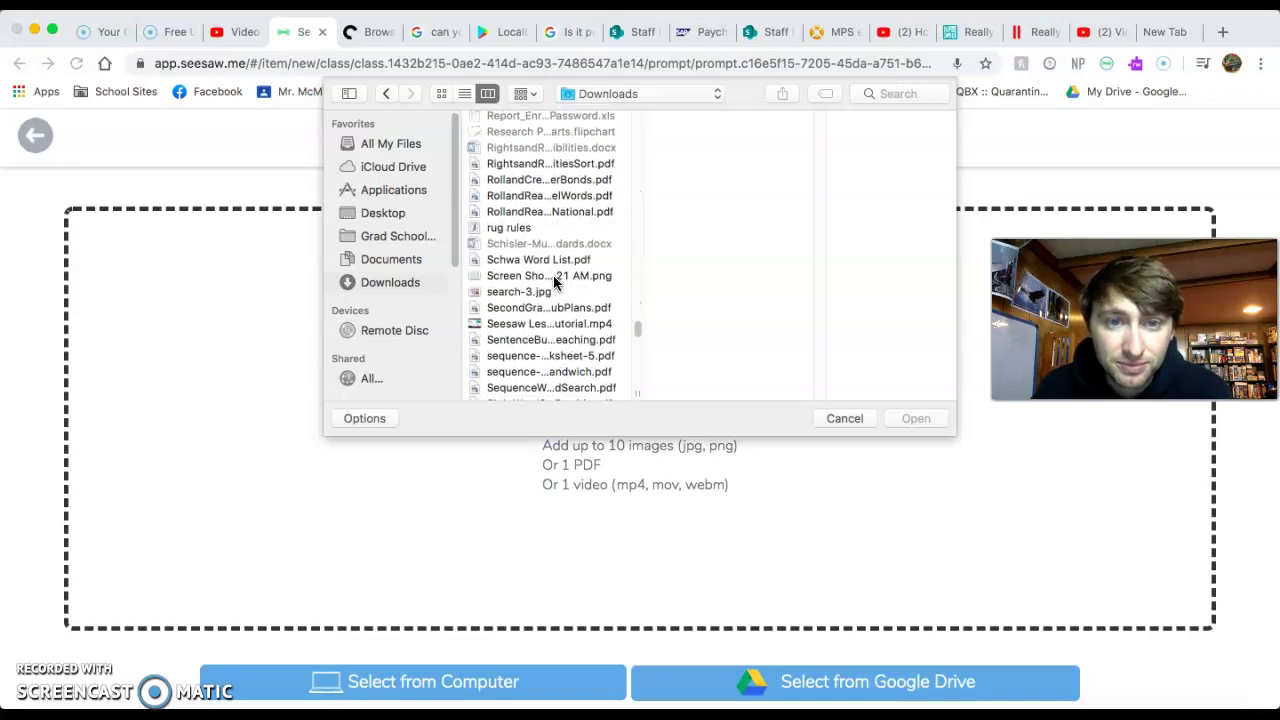
double_click(554, 276)
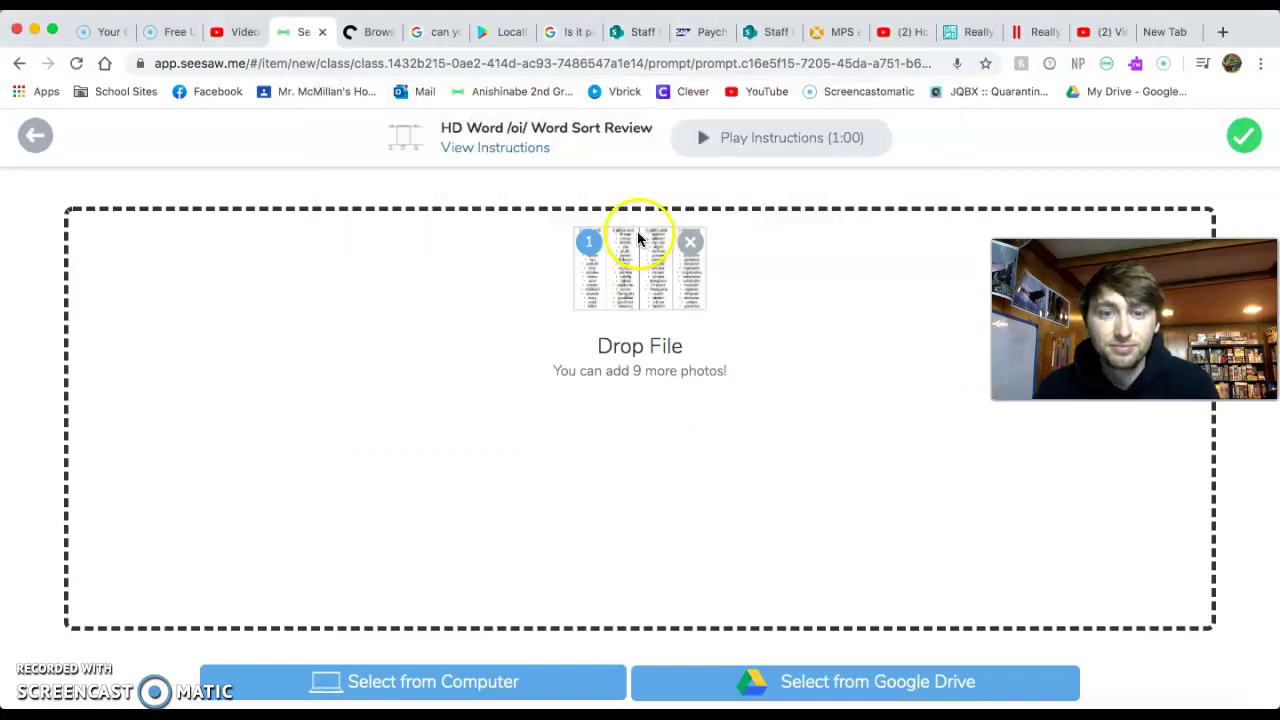
left_click(674, 252)
Attach the coin tile image "Screen Shot 2020-04-15 at 12.38.29 PM" from the computer's Desktop folder to the response
left_click(371, 677)
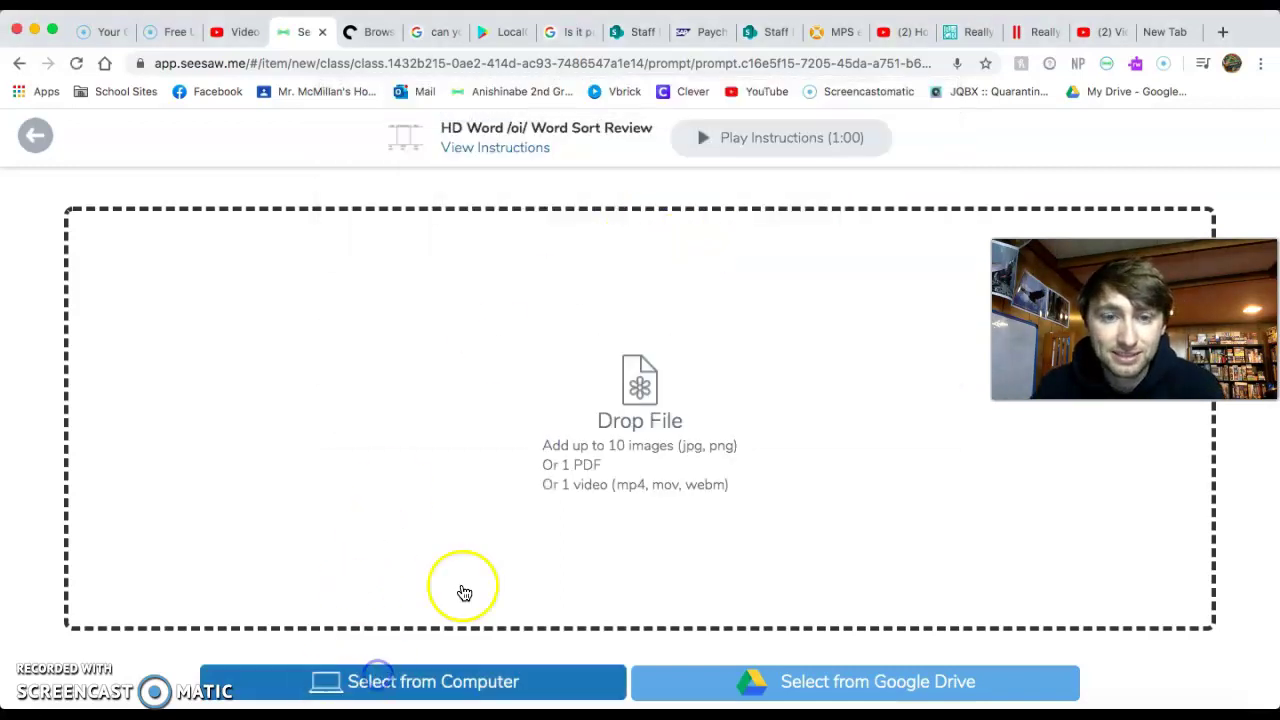
scroll(575, 360, "down", 15)
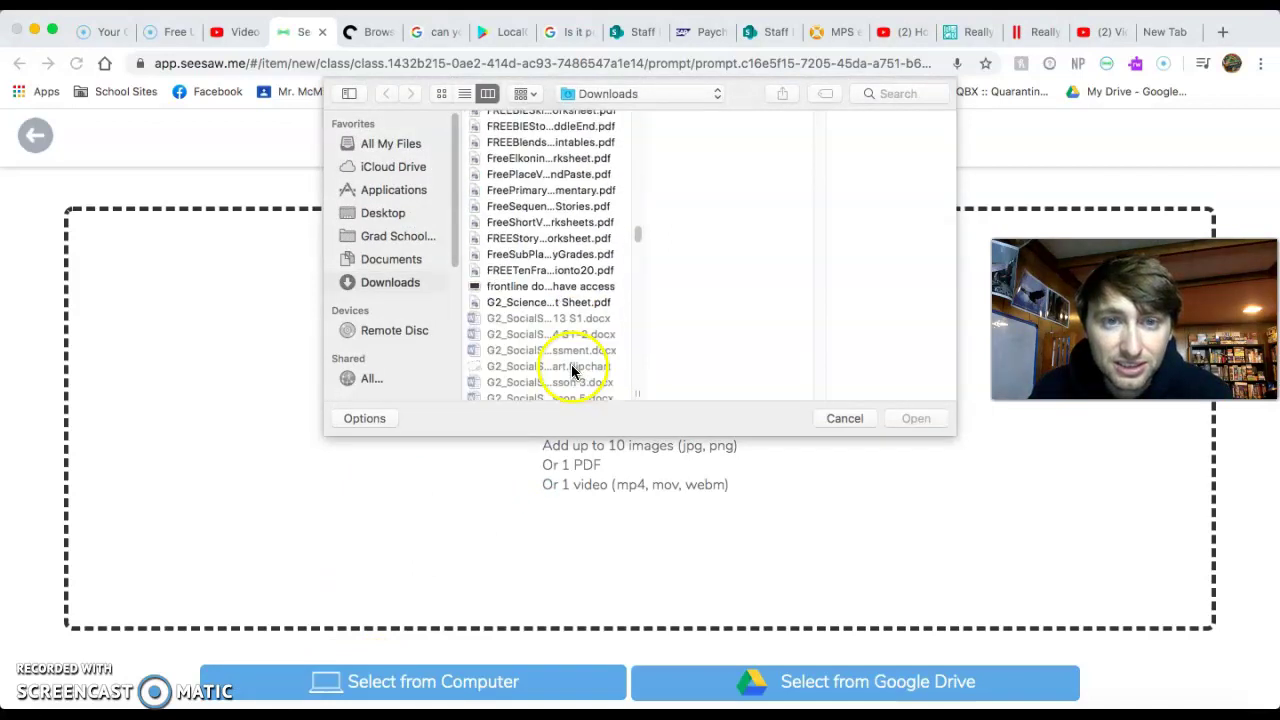
scroll(572, 375, "down", 5)
left_click(390, 217)
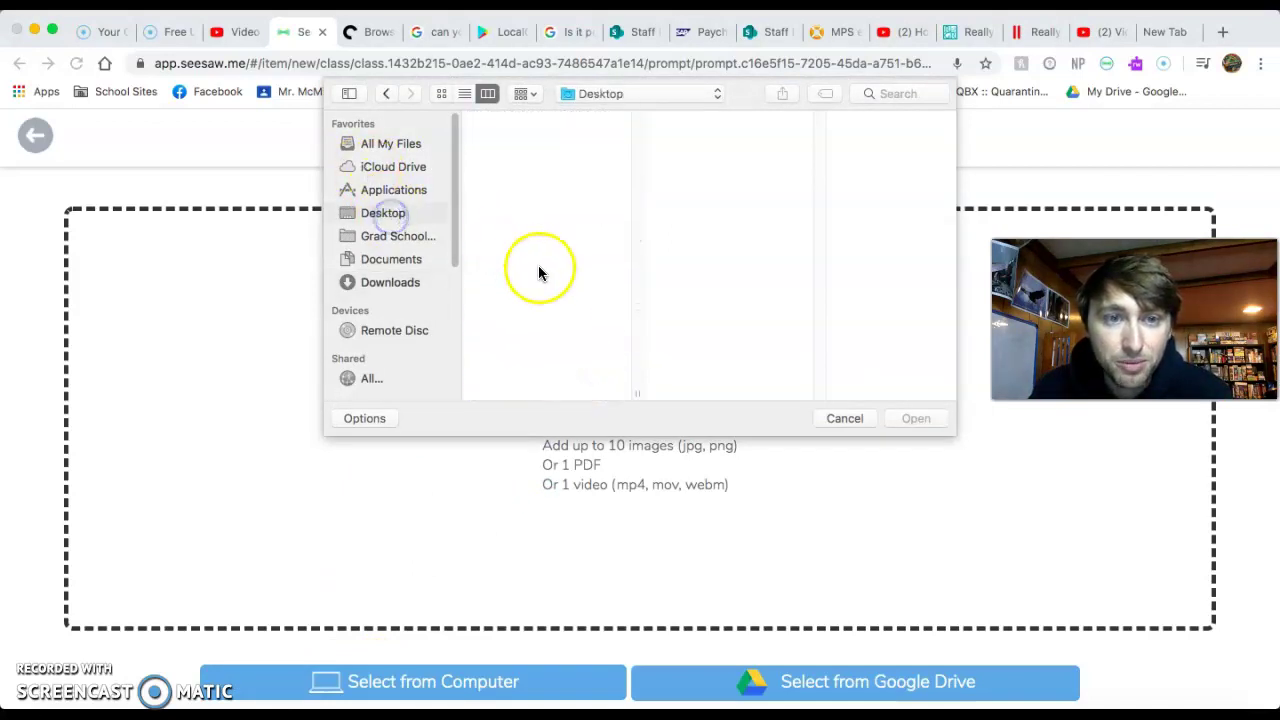
scroll(552, 295, "down", 10)
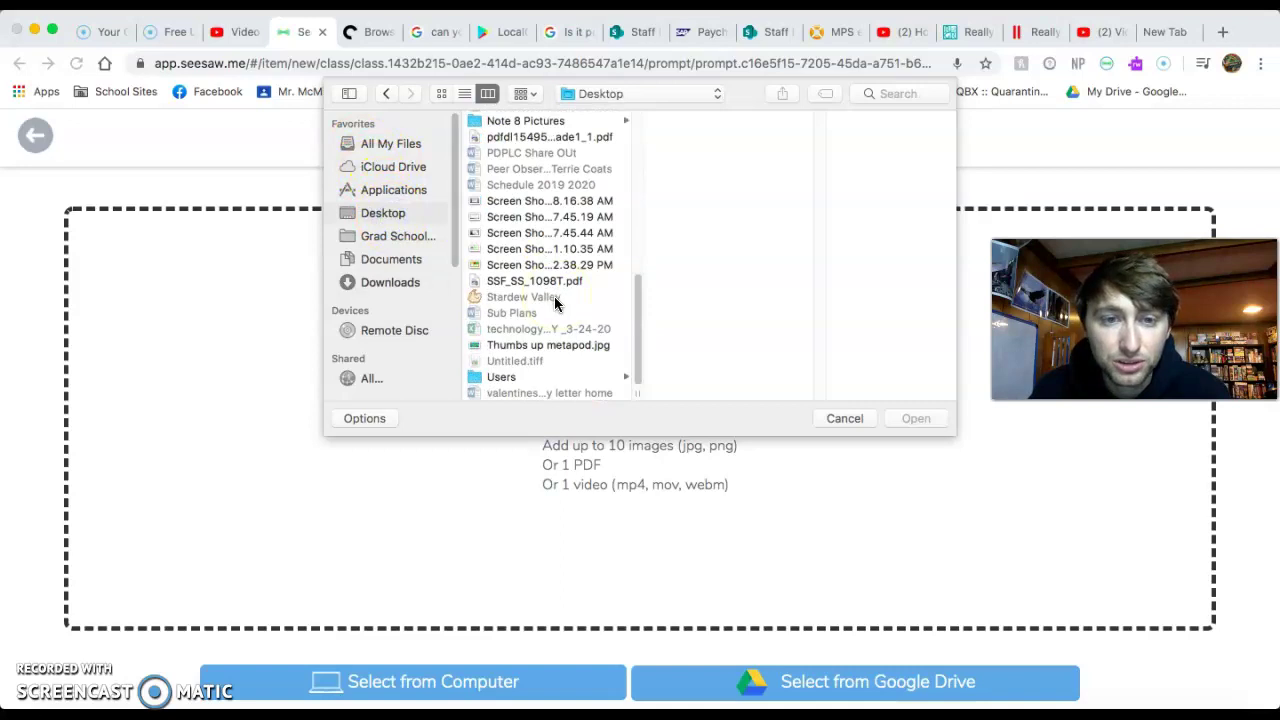
left_click(535, 202)
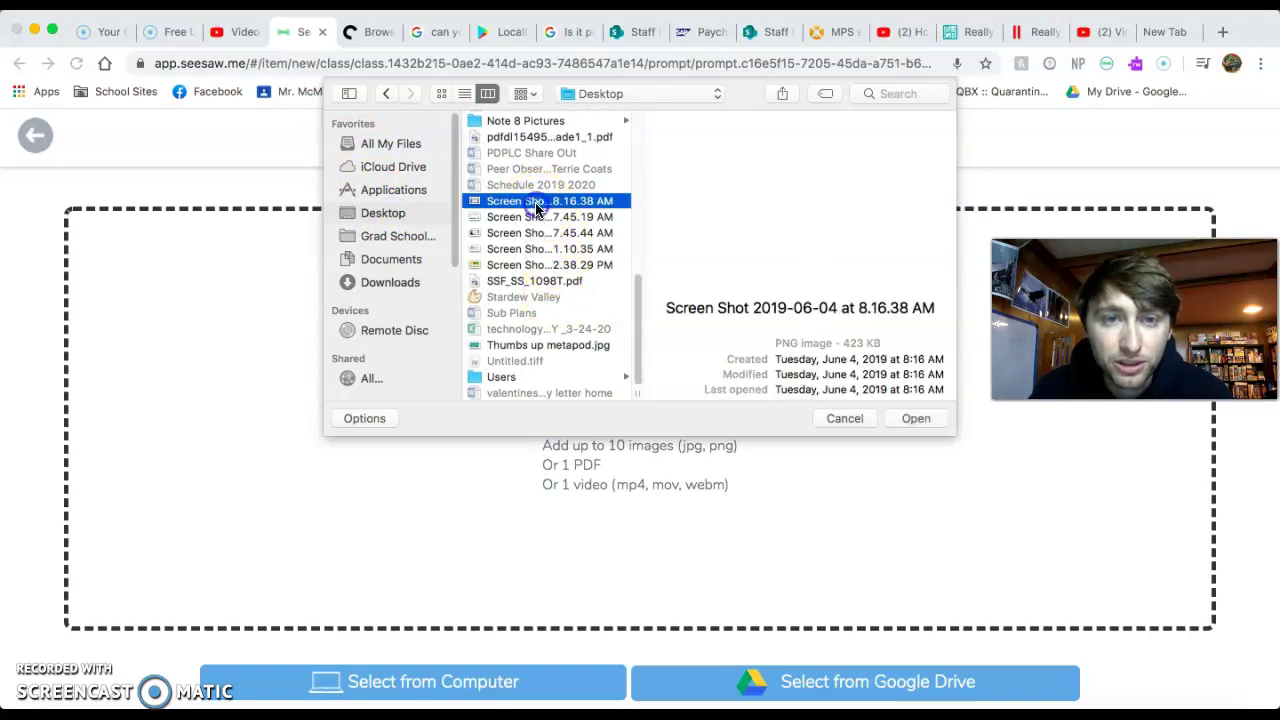
left_click(537, 217)
left_click(540, 233)
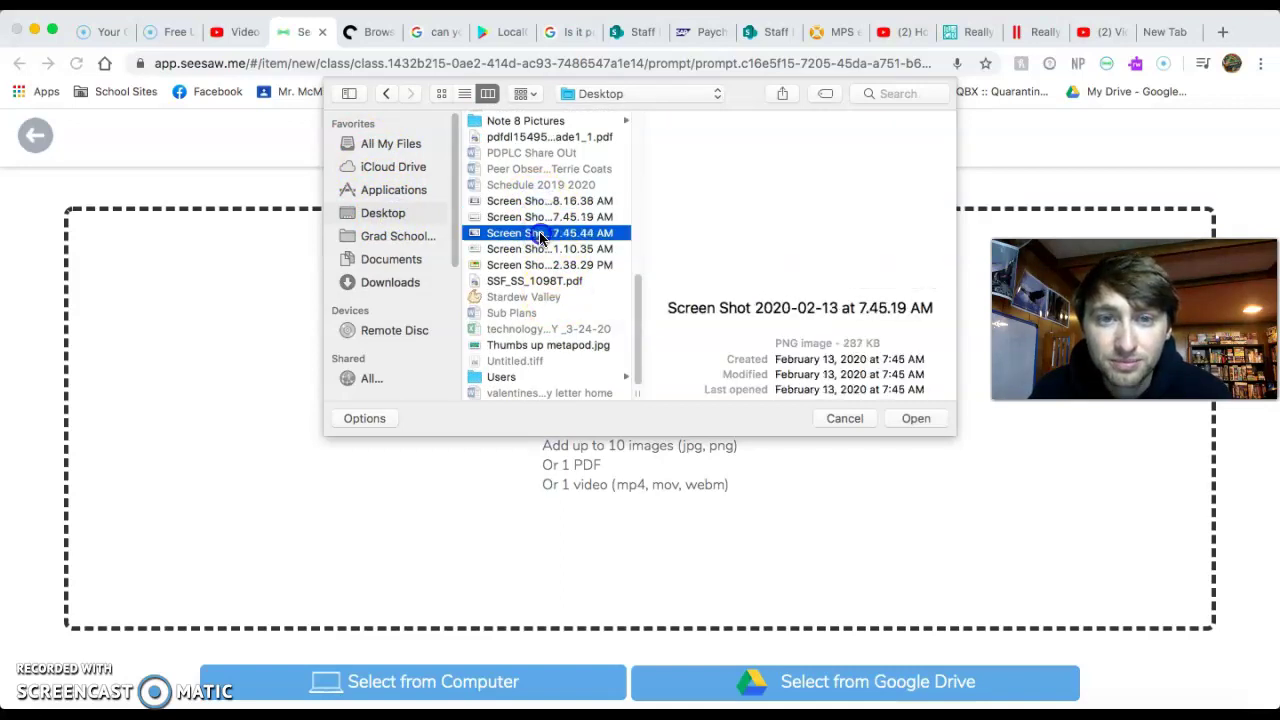
left_click(546, 250)
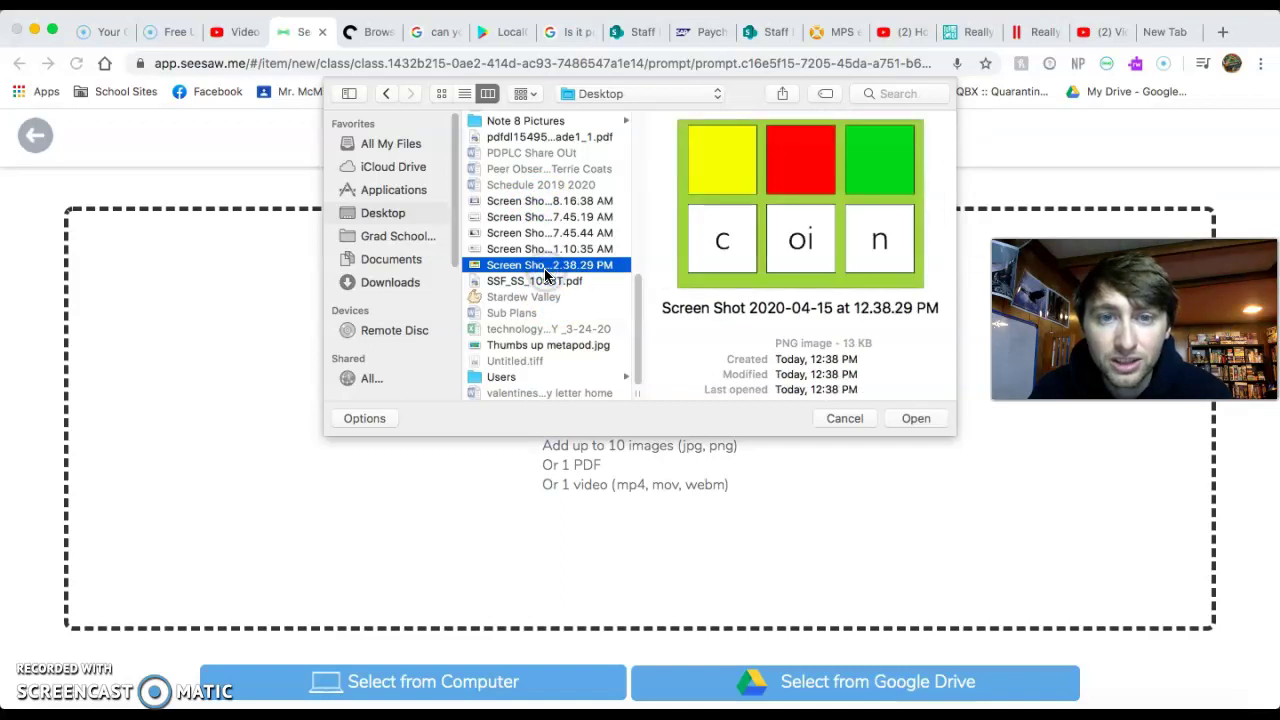
double_click(545, 268)
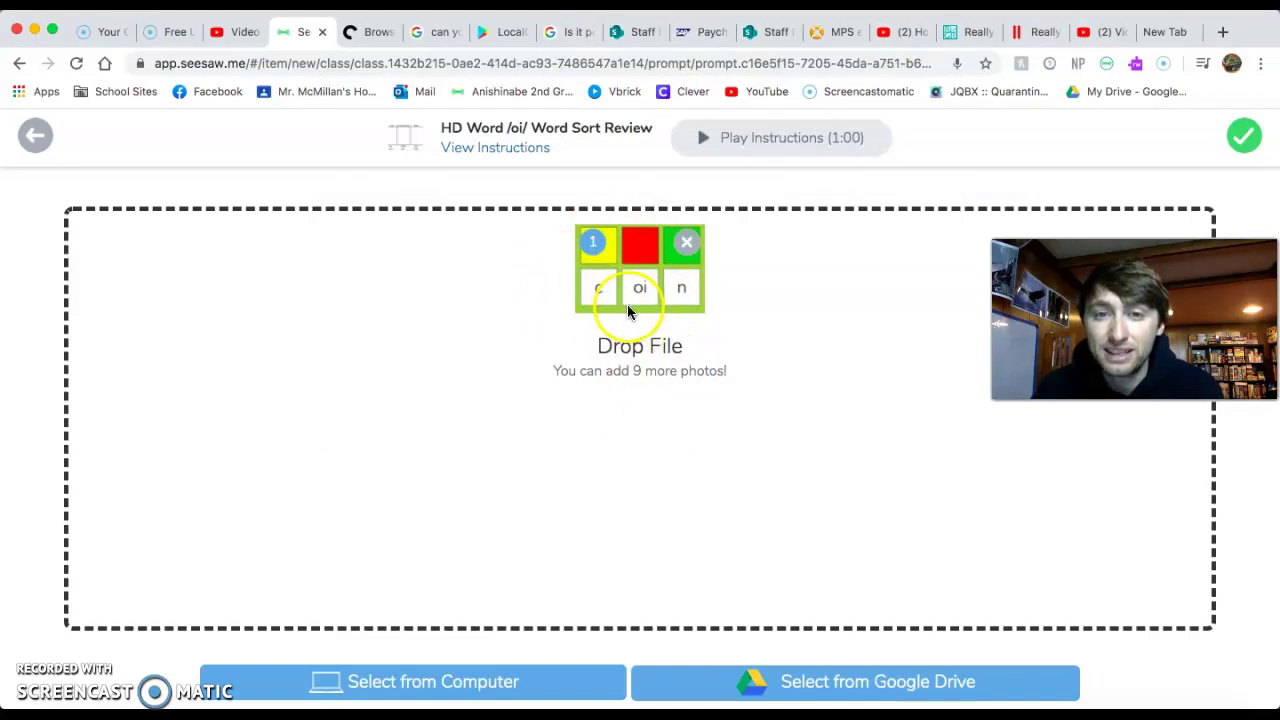
Proceed with the uploaded coin image, submit the response and view it in the student's journal
left_click(1243, 137)
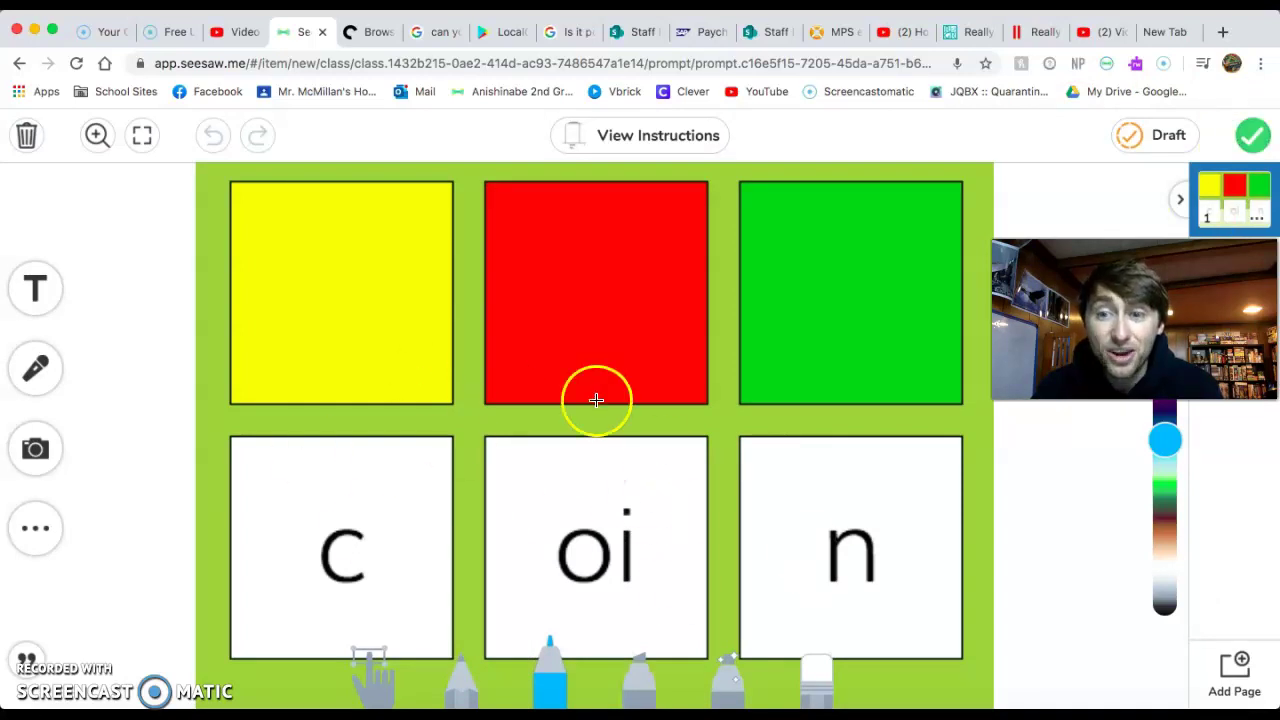
left_click(1262, 142)
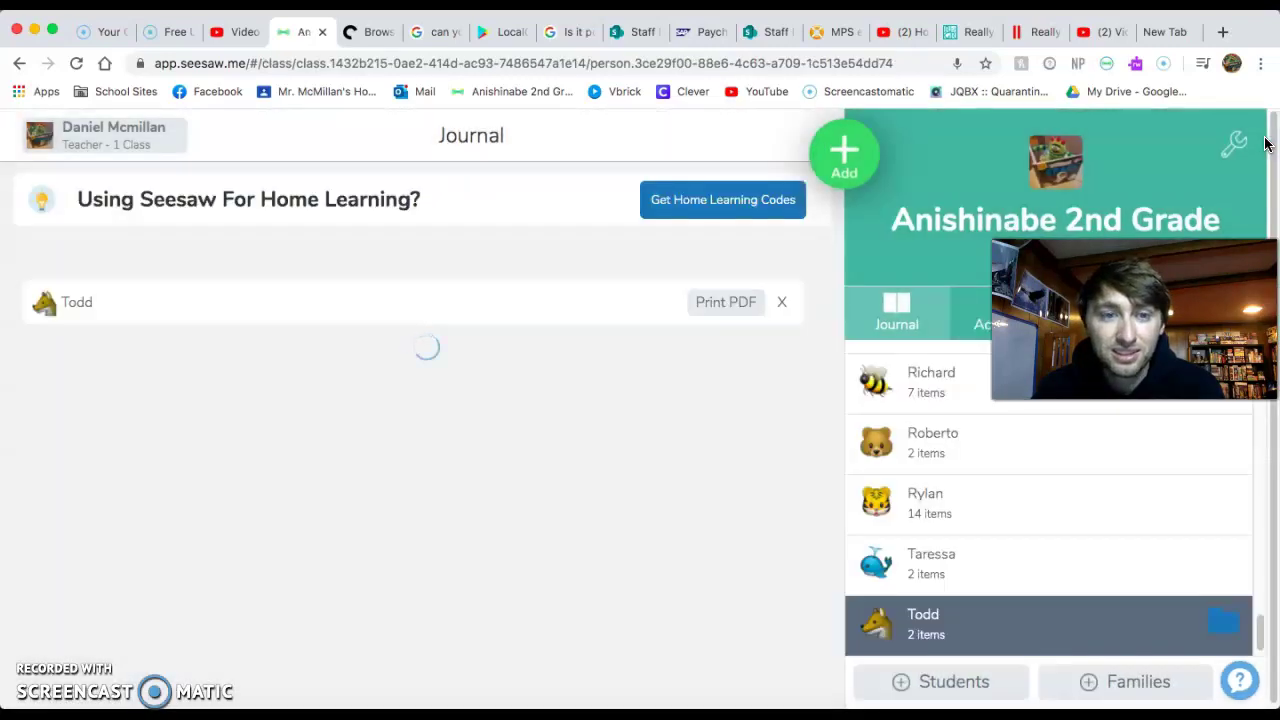
scroll(214, 566, "down", 1)
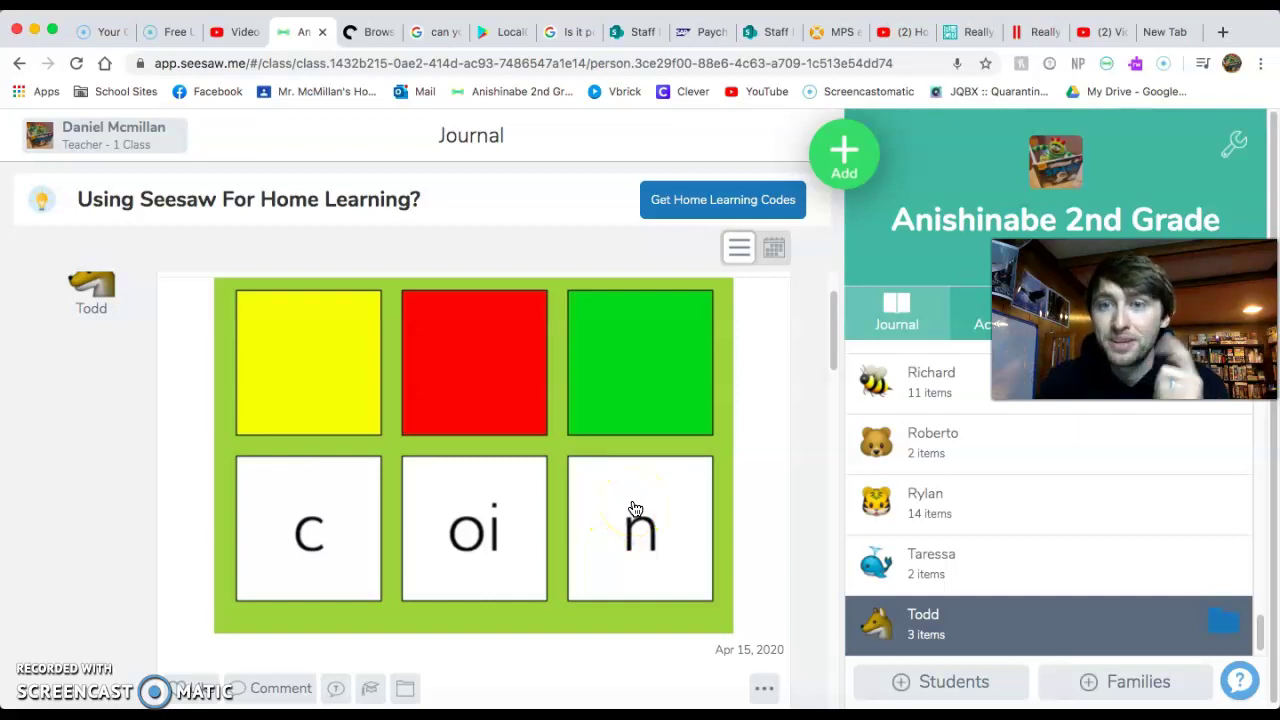
Switch to the Really Great Reading homepage and open Letter Tile Free Play with Mouse Input
left_click(968, 38)
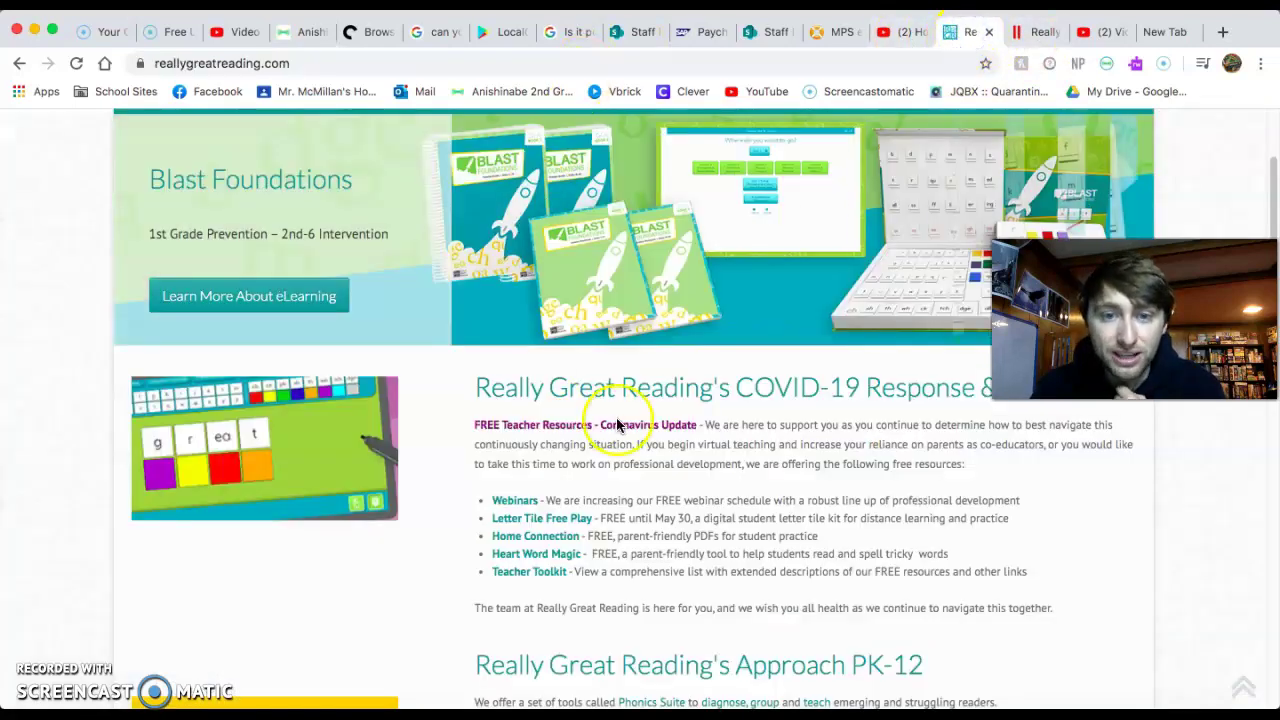
left_click_drag(485, 518, 1011, 522)
left_click(631, 523)
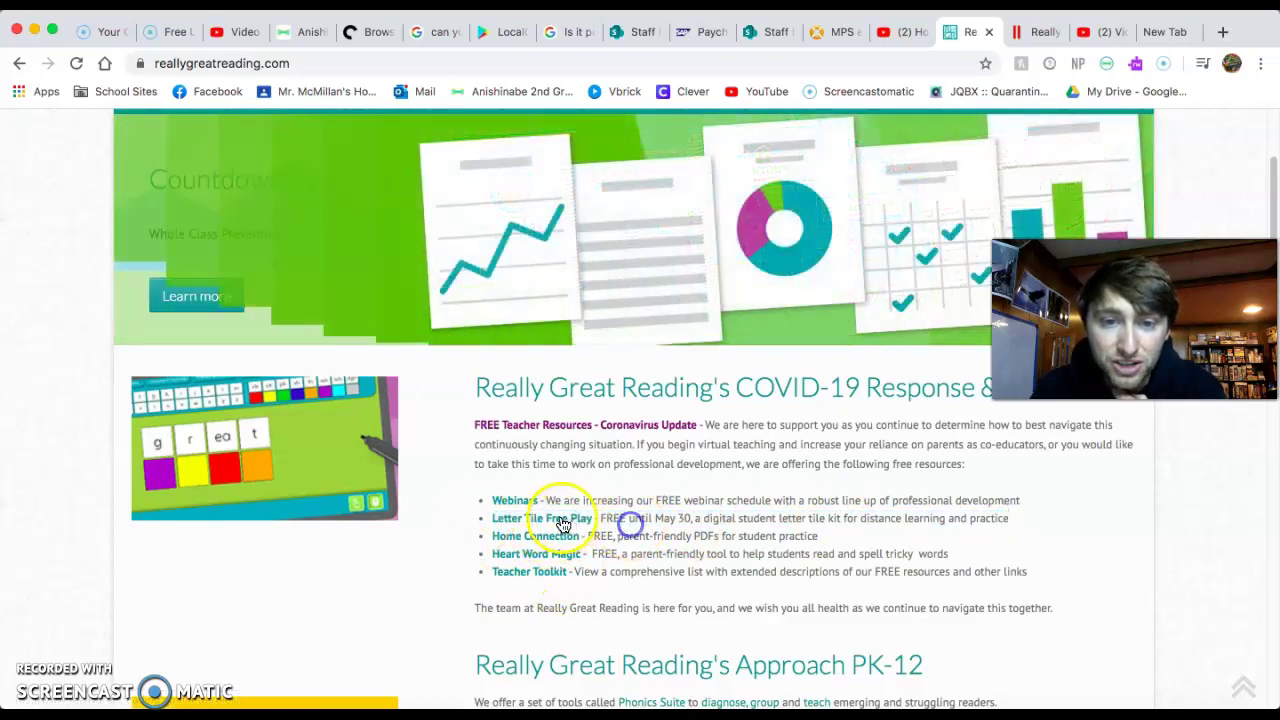
left_click(560, 518)
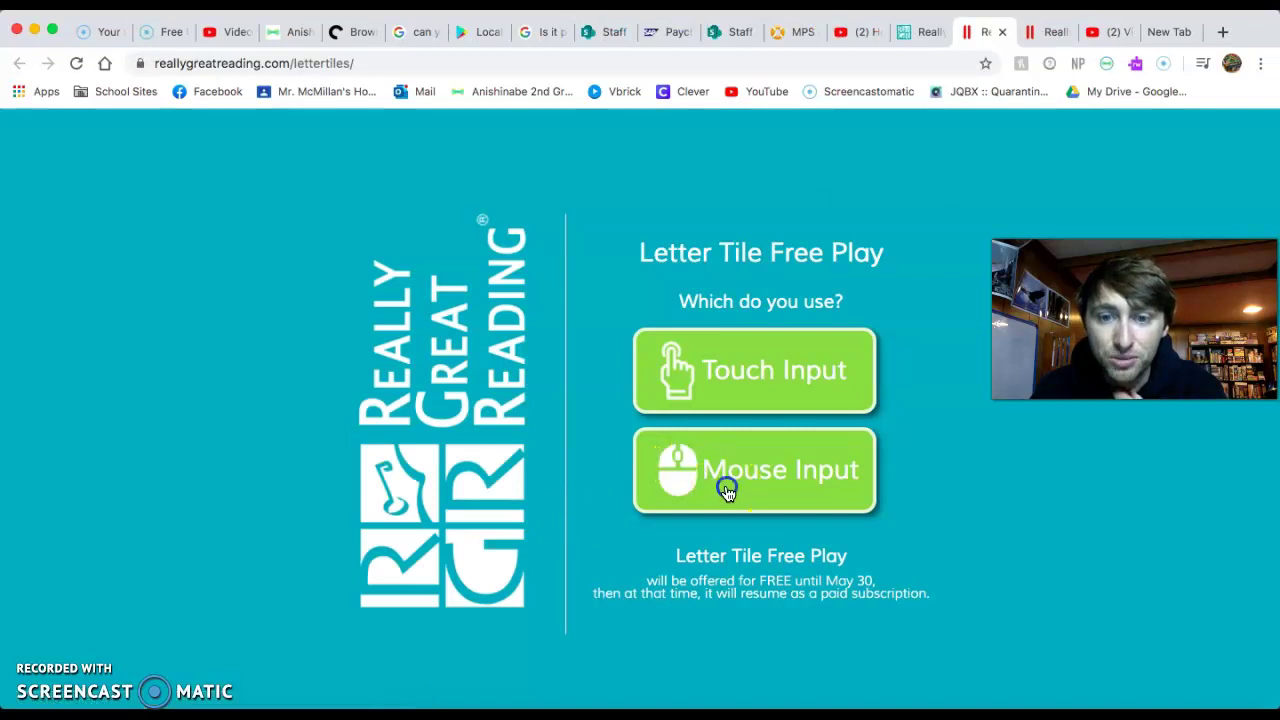
left_click(722, 489)
Place yellow, red and green color tiles side by side in a row on the empty board
left_click_drag(808, 222, 575, 341)
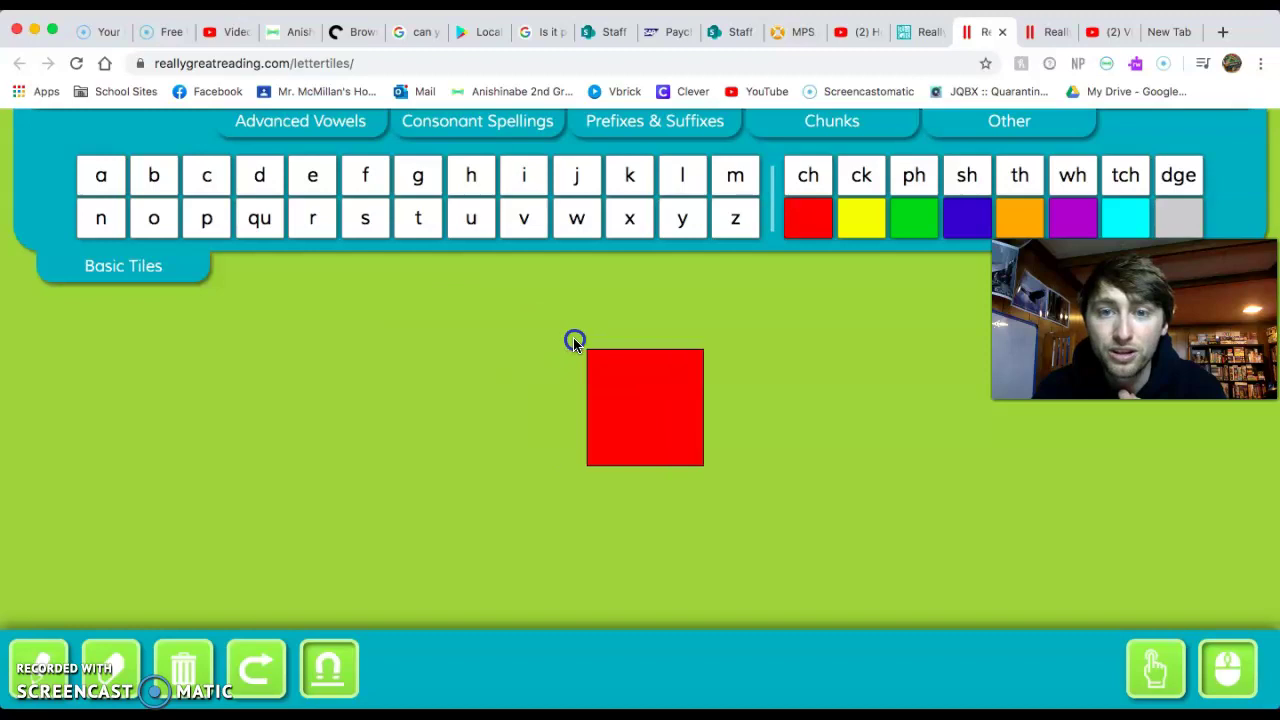
left_click_drag(869, 239, 456, 351)
left_click_drag(918, 234, 730, 357)
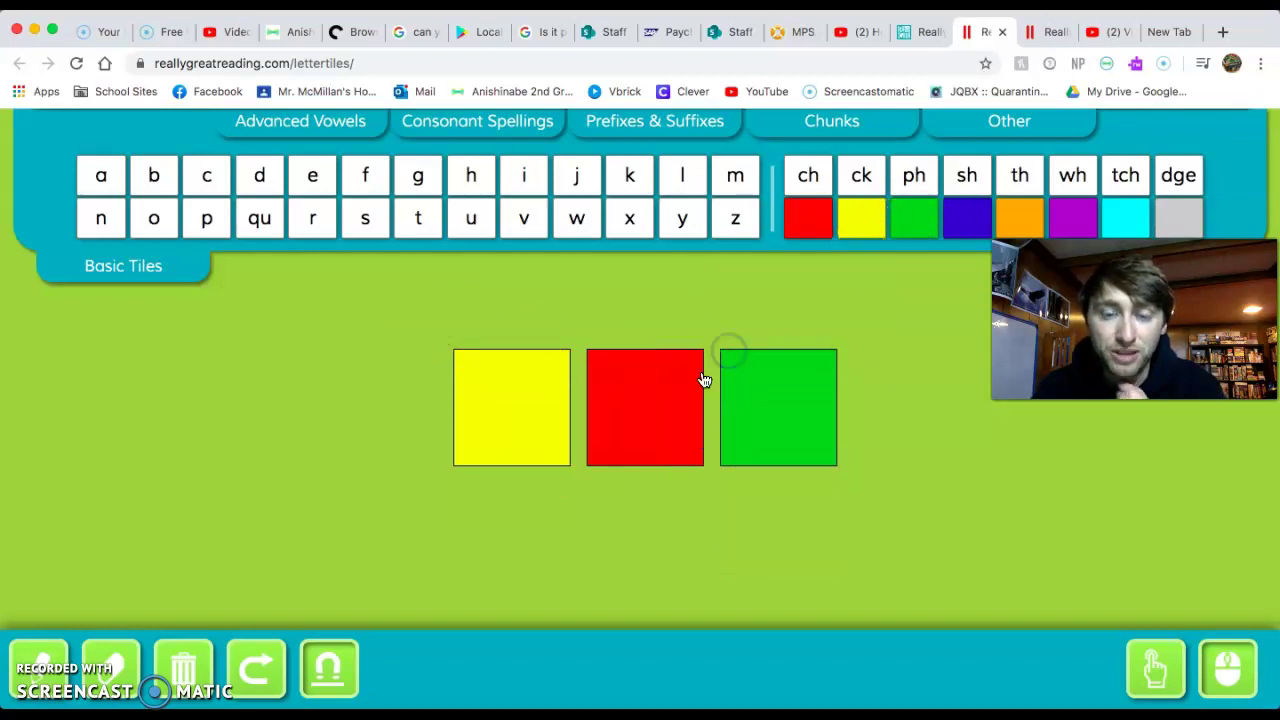
Add the "oy" tile from Advanced Vowels below the green tile and the "r" tile from Basic Tiles below the red tile
left_click(305, 123)
left_click(307, 269)
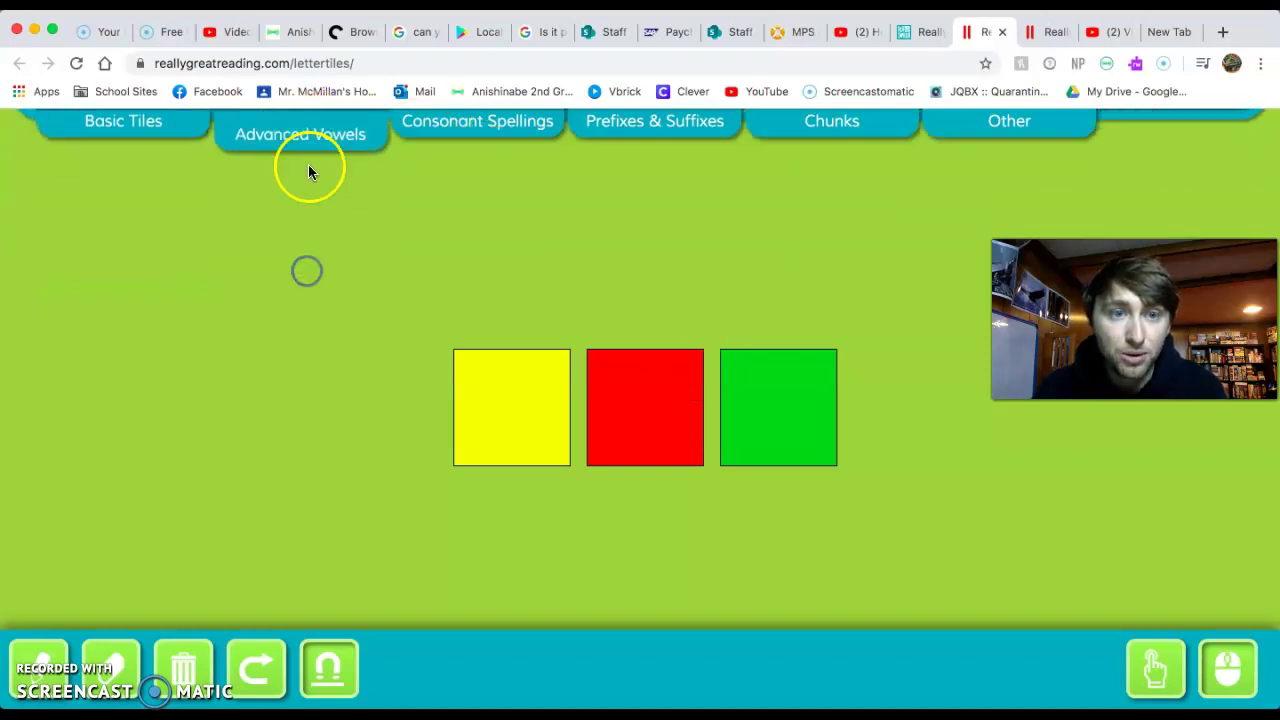
left_click(305, 135)
left_click_drag(490, 220, 466, 141)
left_click_drag(690, 232, 788, 522)
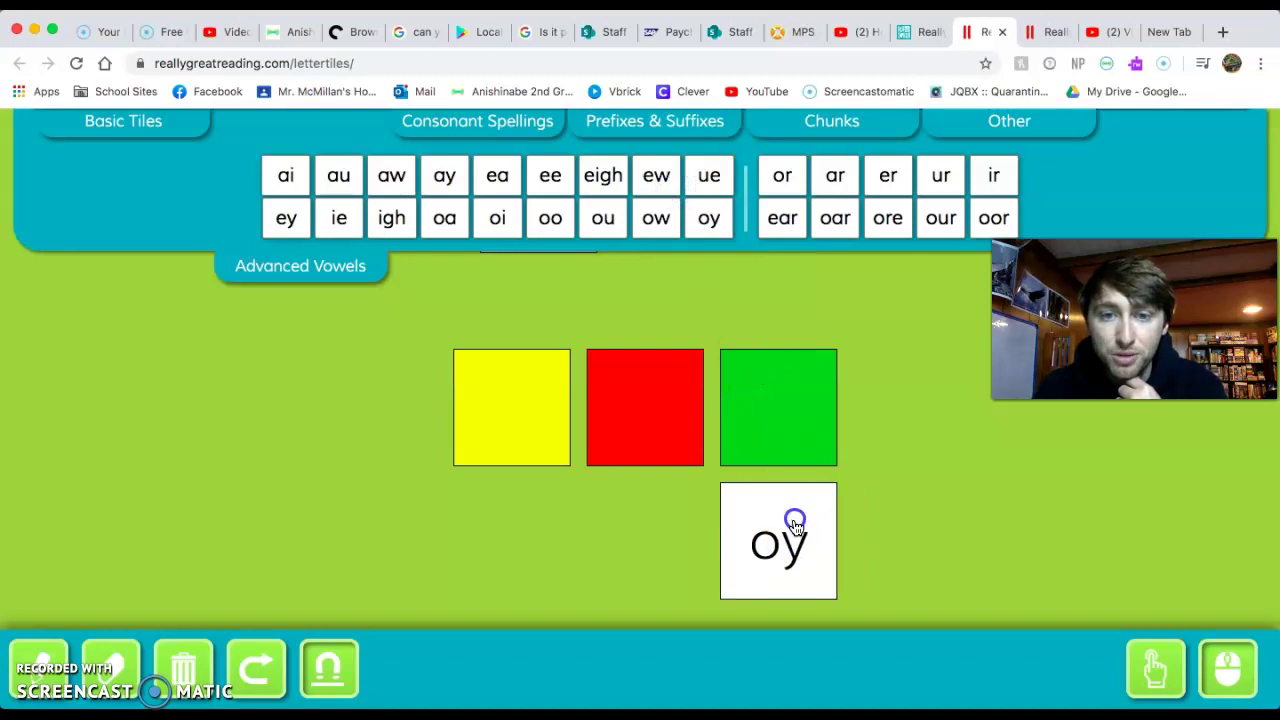
left_click(190, 135)
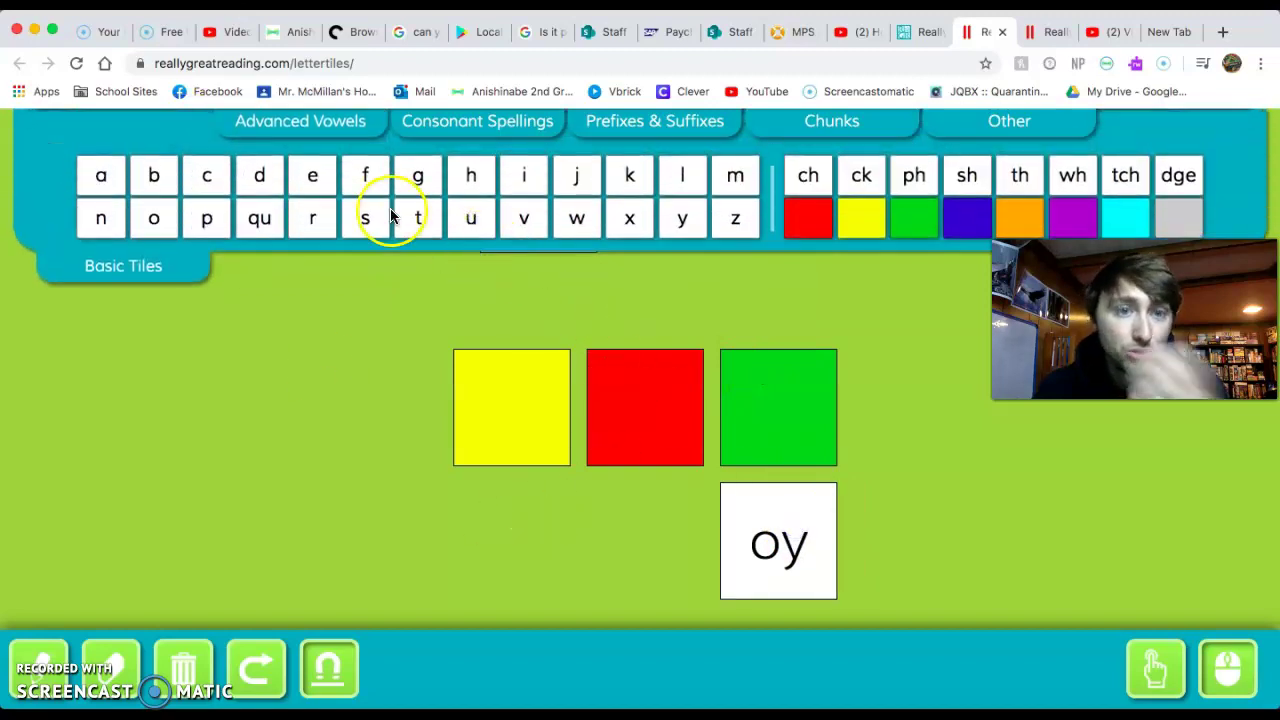
left_click_drag(318, 220, 580, 478)
Swap the red and green tiles so green sits above "r" and red above "oy", and remove the yellow tile
left_click_drag(641, 428, 854, 426)
left_click_drag(755, 418, 640, 415)
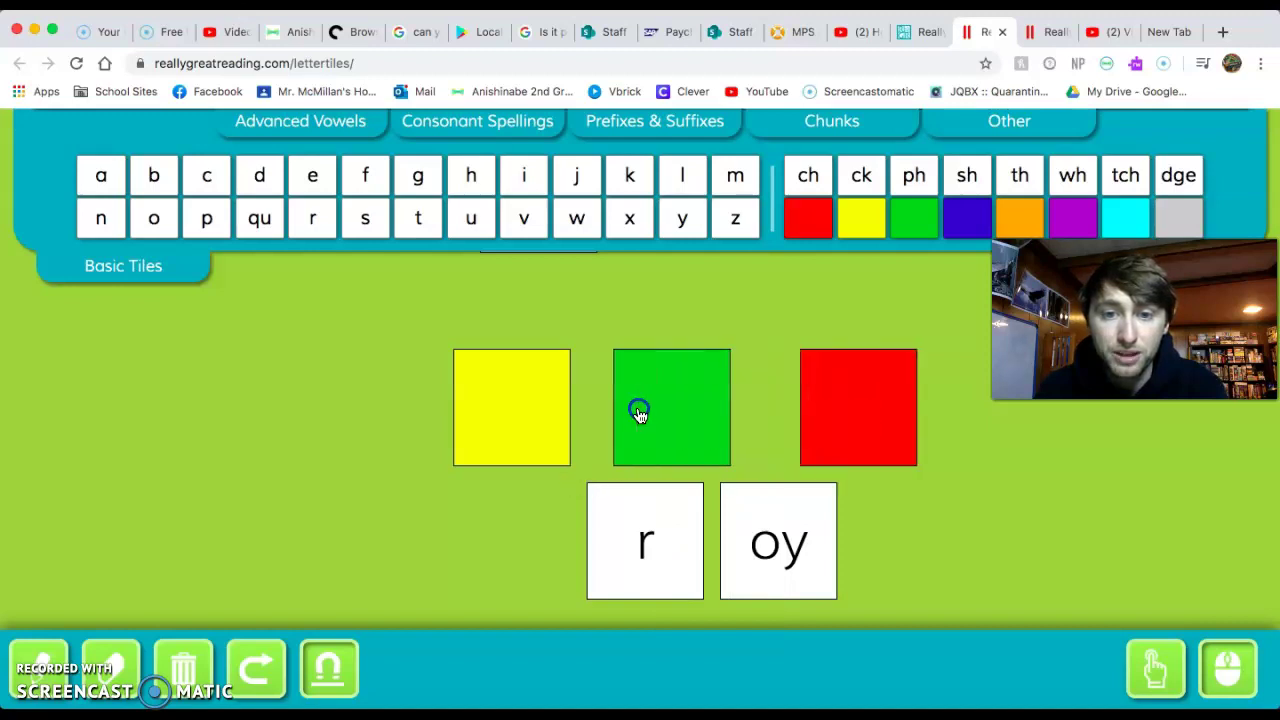
left_click_drag(849, 420, 779, 420)
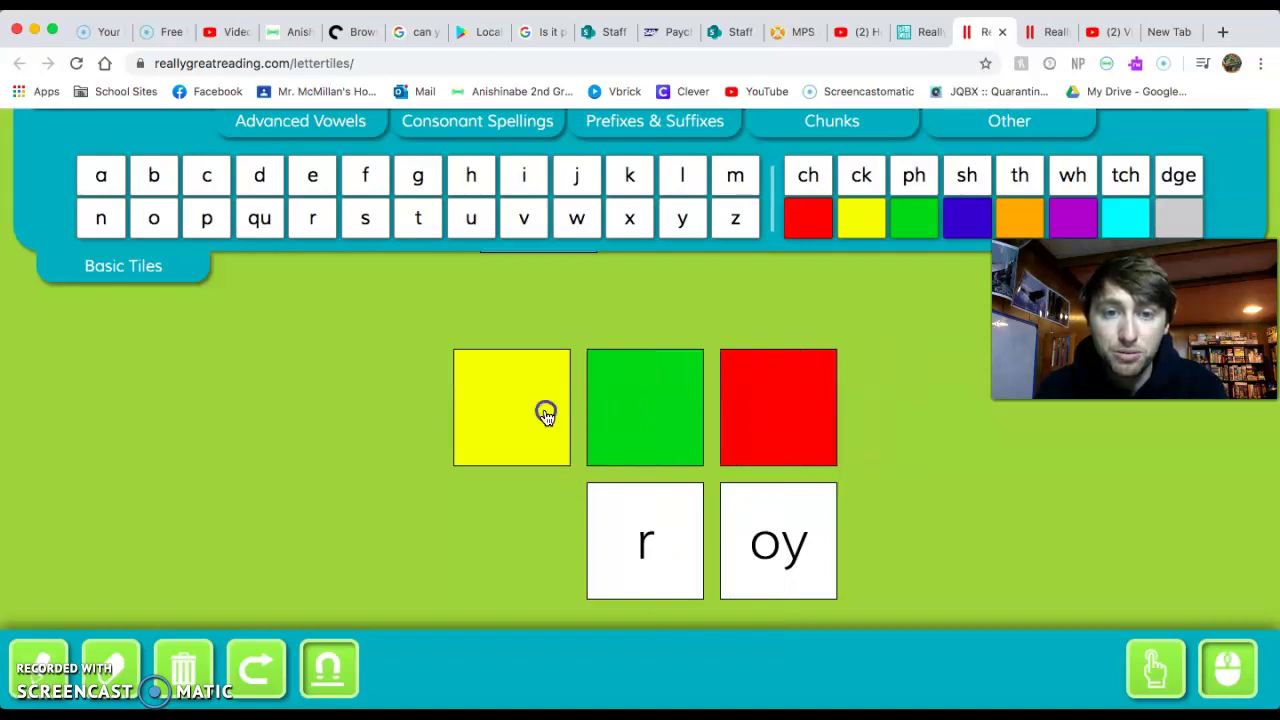
left_click_drag(545, 414, 657, 223)
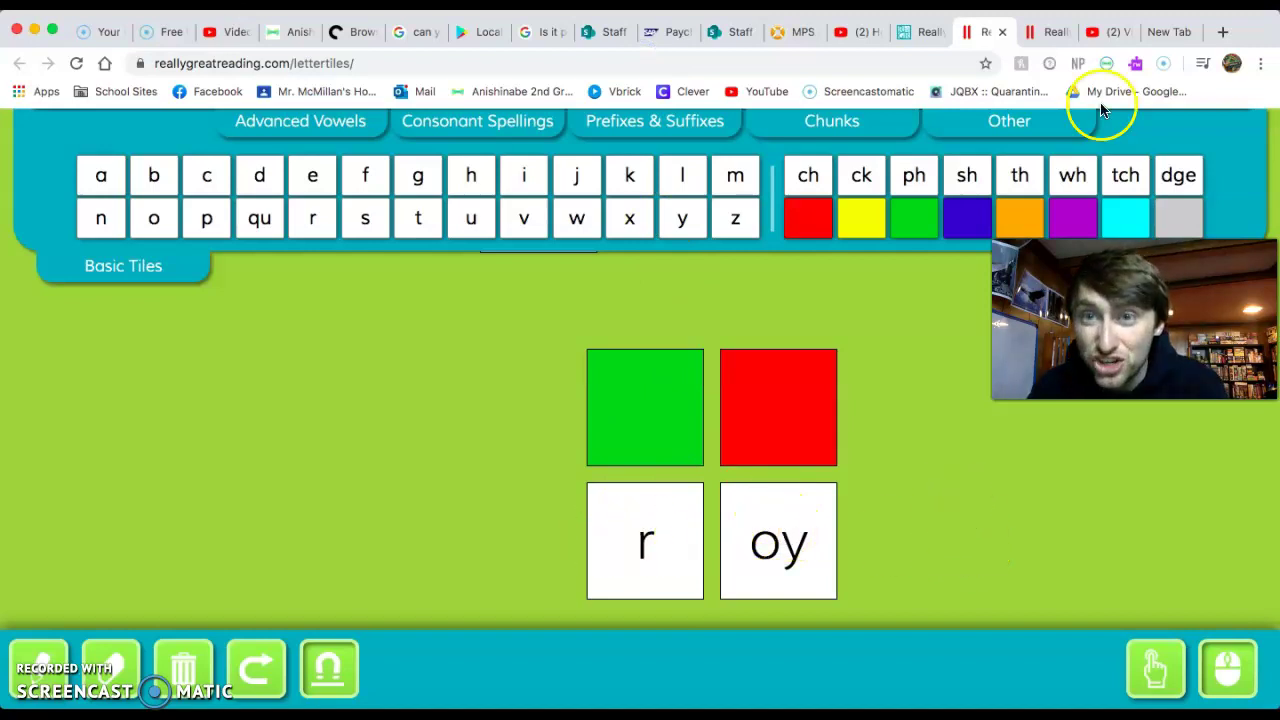
Revisit the Chromebook file-management and full-screenshot videos and the Really Great Reading homepage, and return to the letter tile board
left_click(1105, 32)
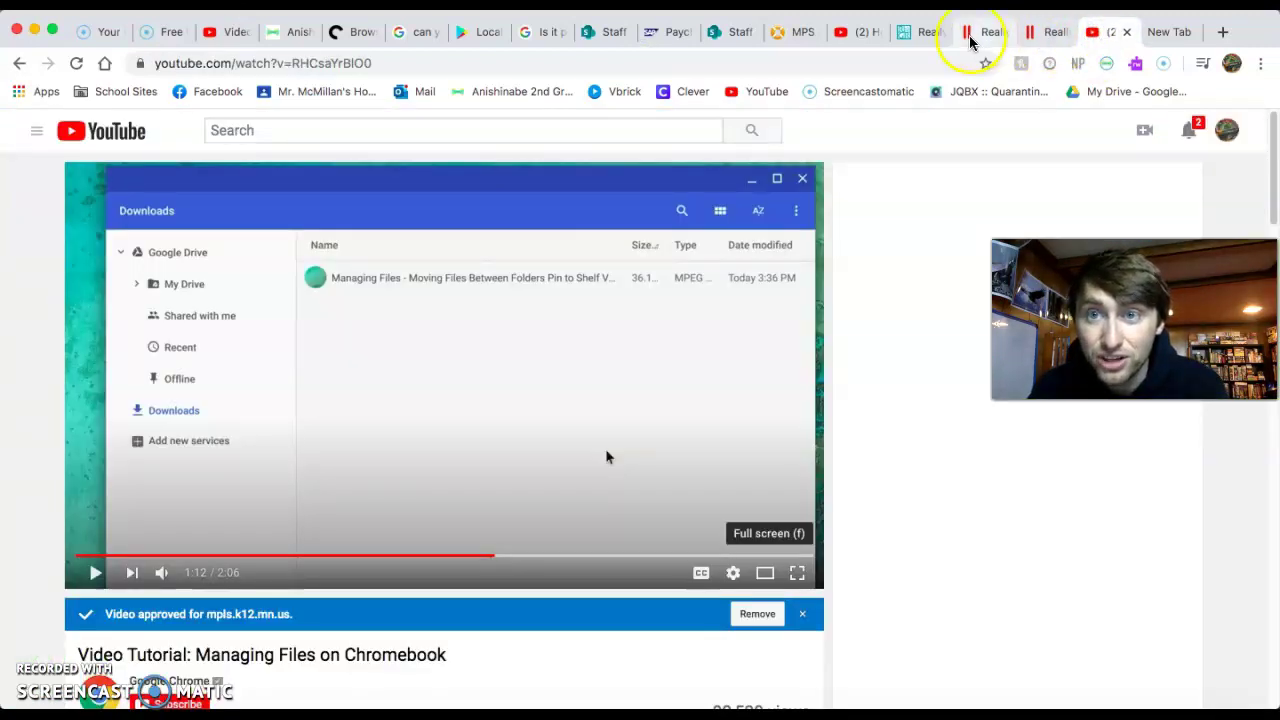
left_click(862, 32)
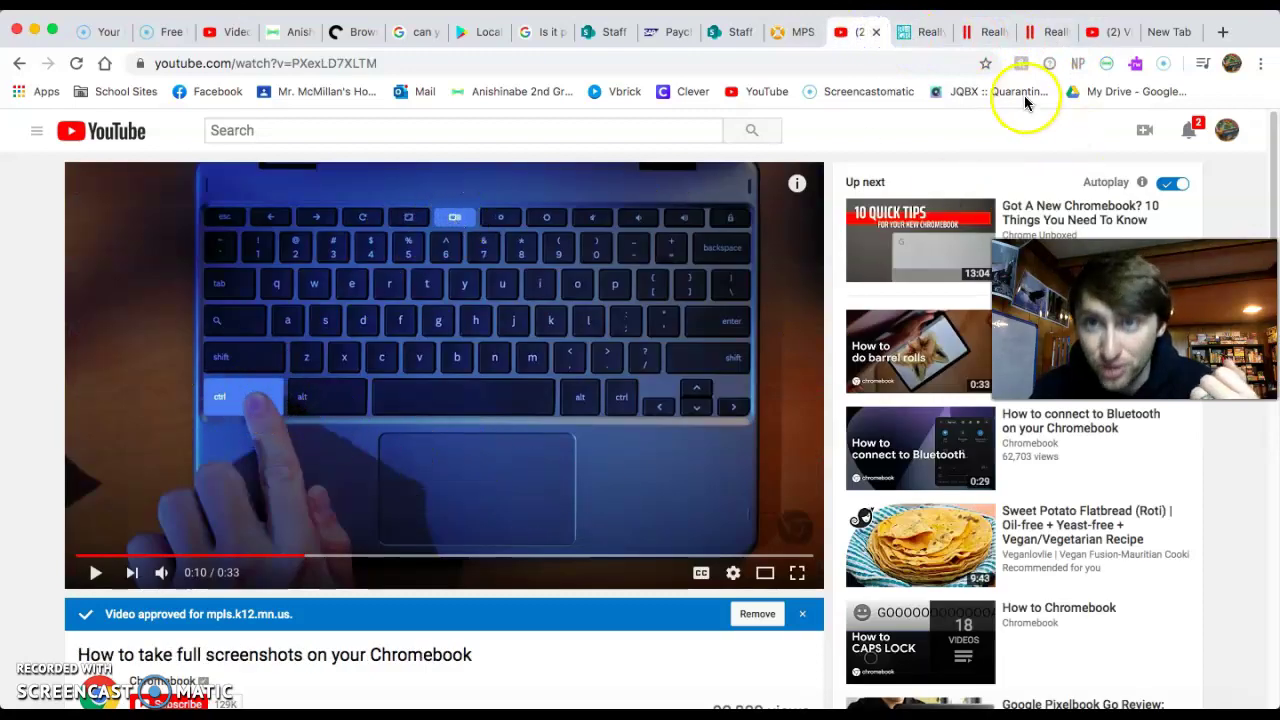
left_click(935, 40)
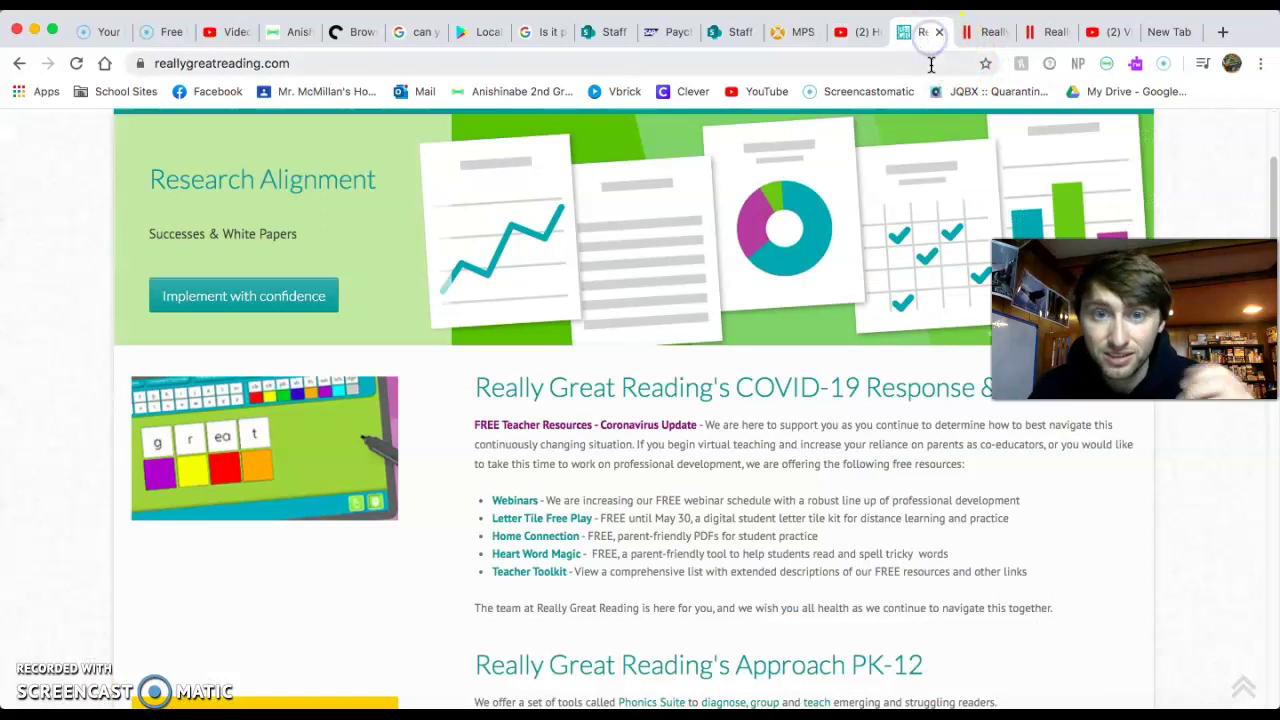
left_click(976, 36)
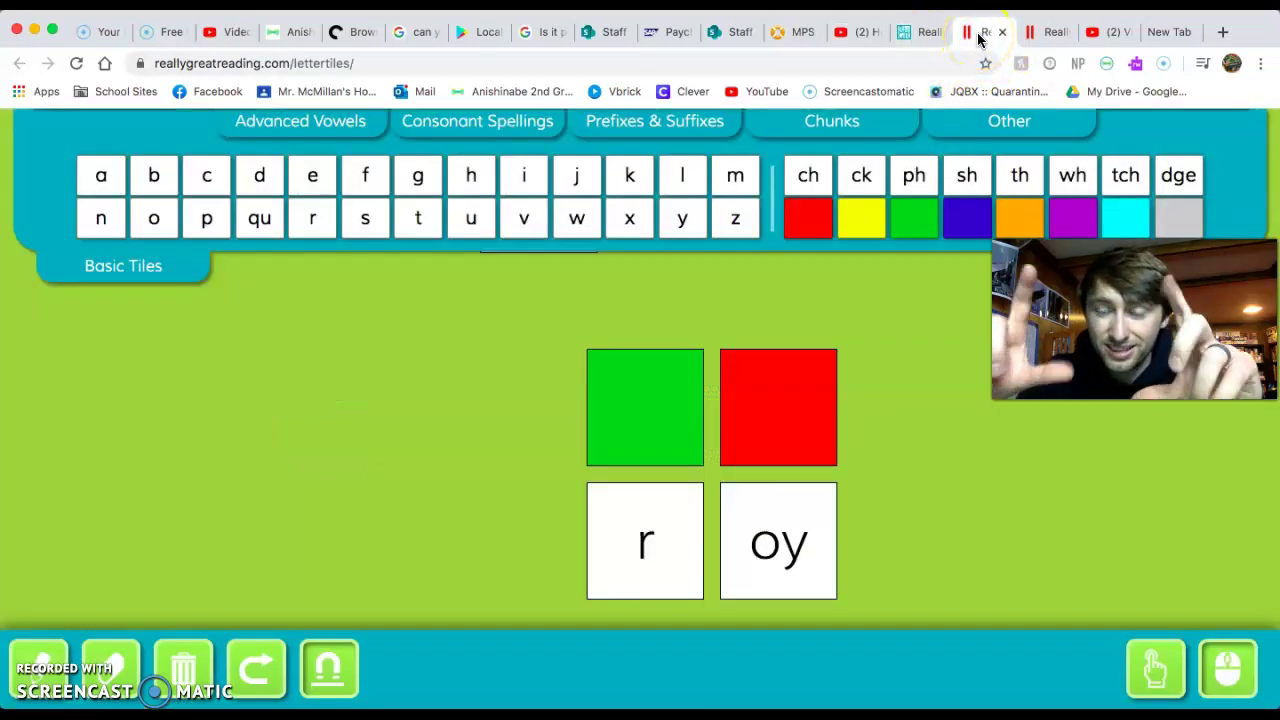